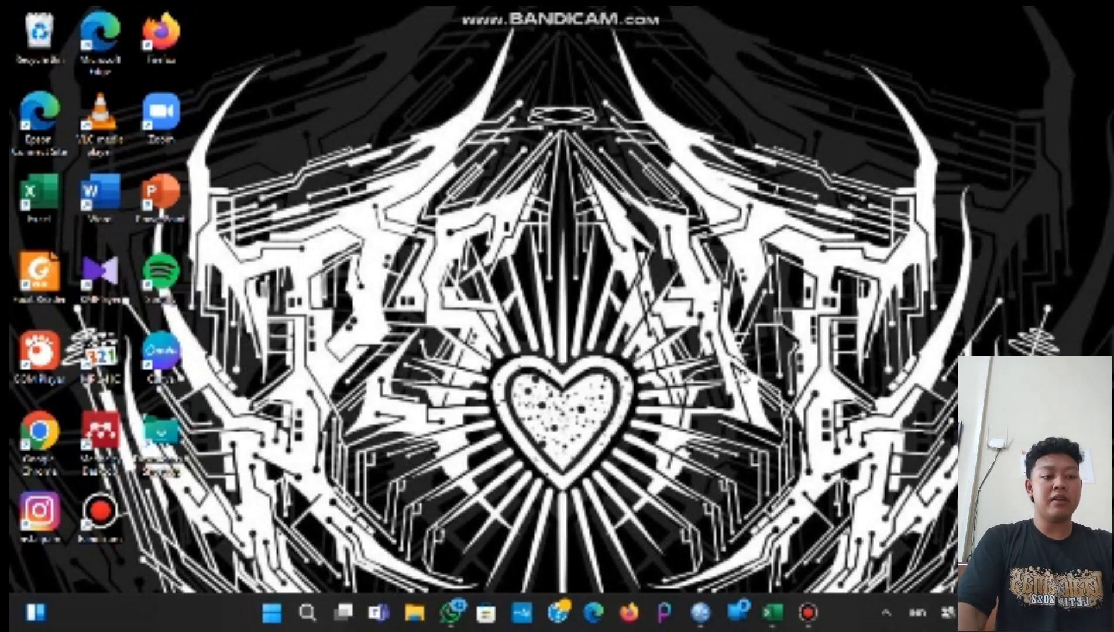
# - Switch to the Excel survey workbook and copy the coded Makan, Mandi and Fokus responses in F2:H38
pyautogui.click(771, 615)
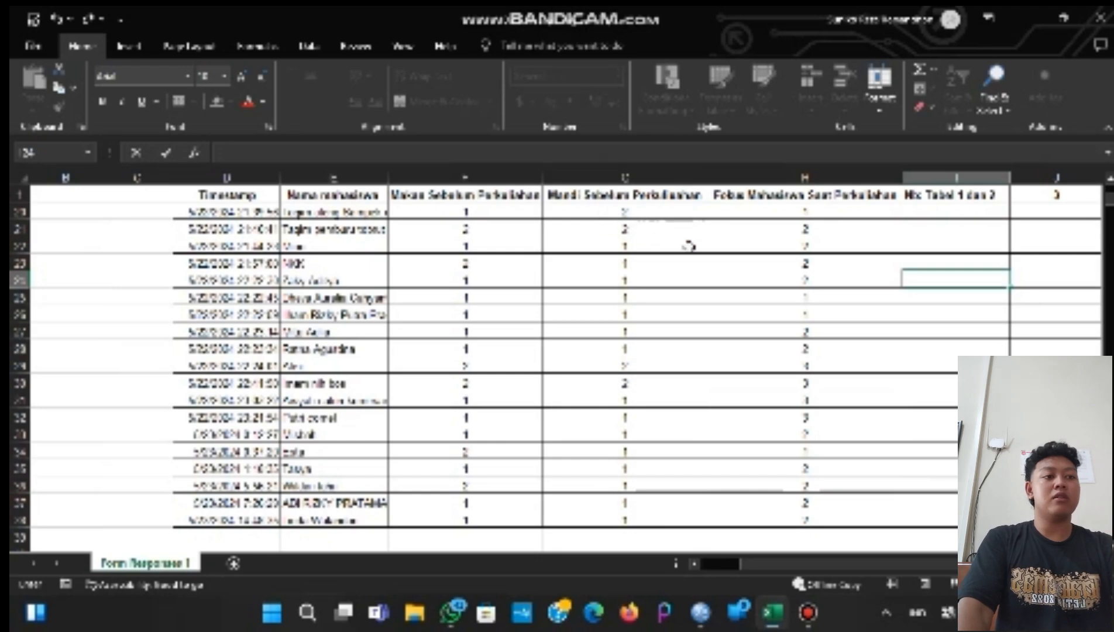
pyautogui.scroll(6, 689, 243)
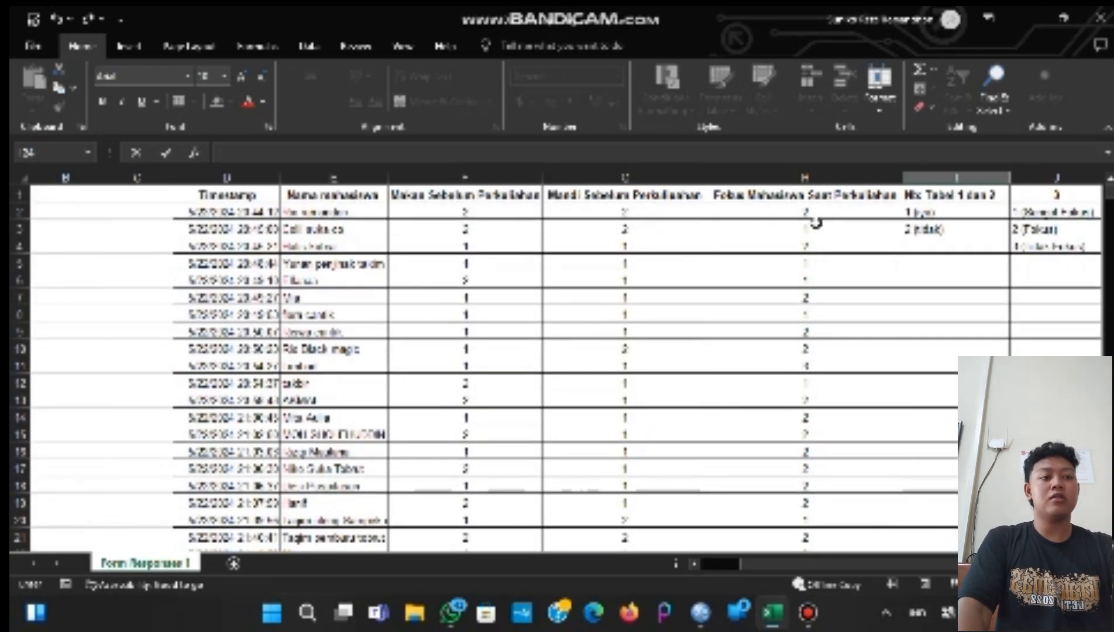
pyautogui.hscroll(3, 816, 221)
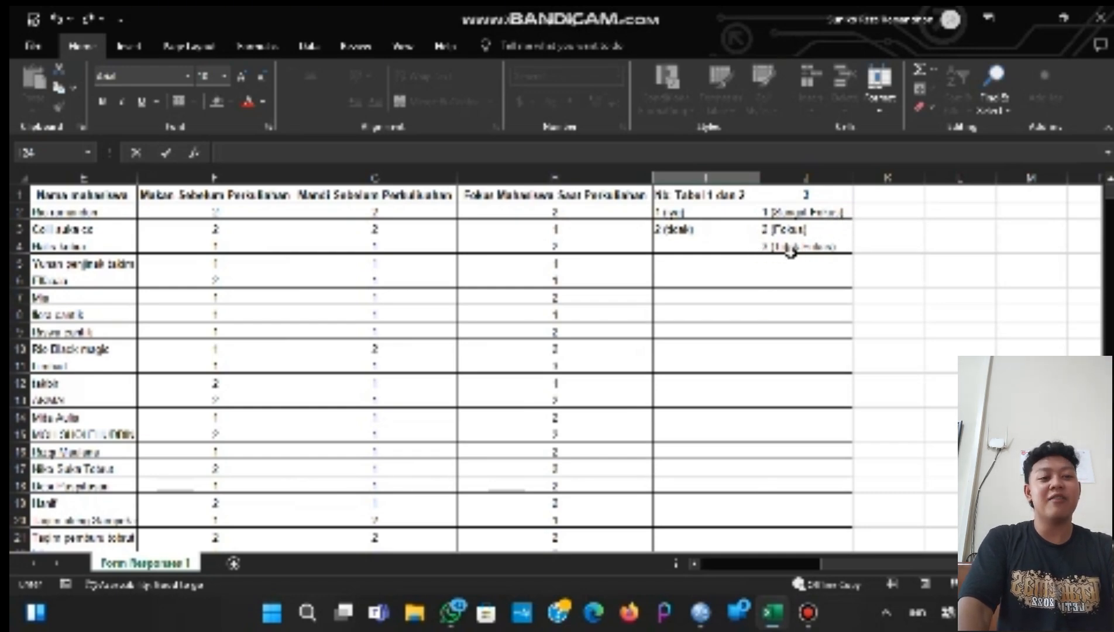
pyautogui.hscroll(-5, 633, 299)
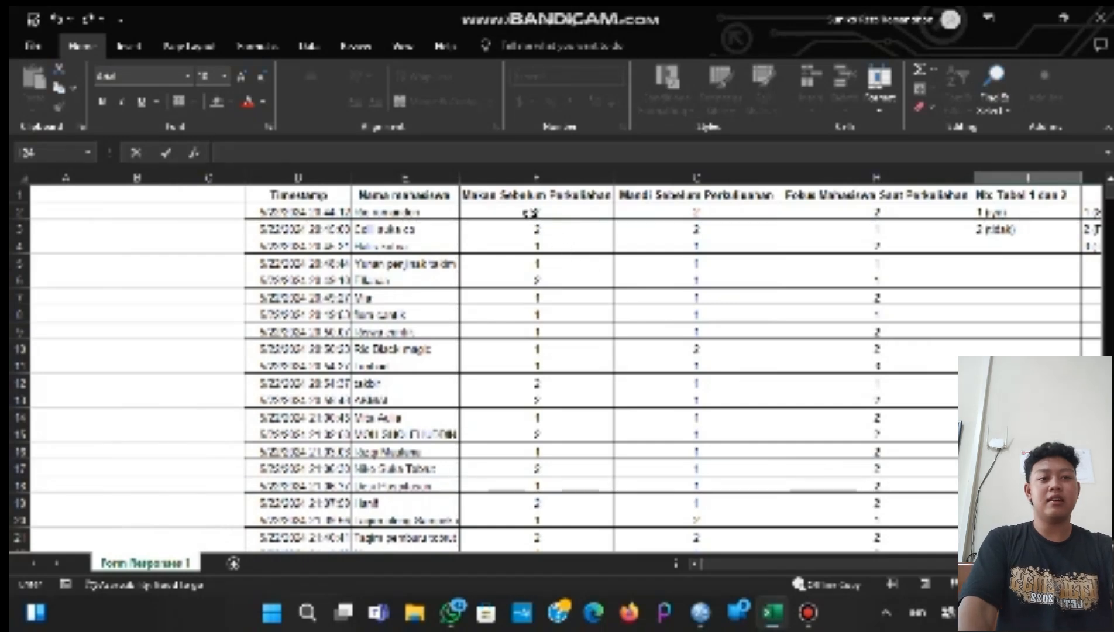
pyautogui.click(530, 212)
pyautogui.moveTo(530, 213); pyautogui.dragTo(987, 231)
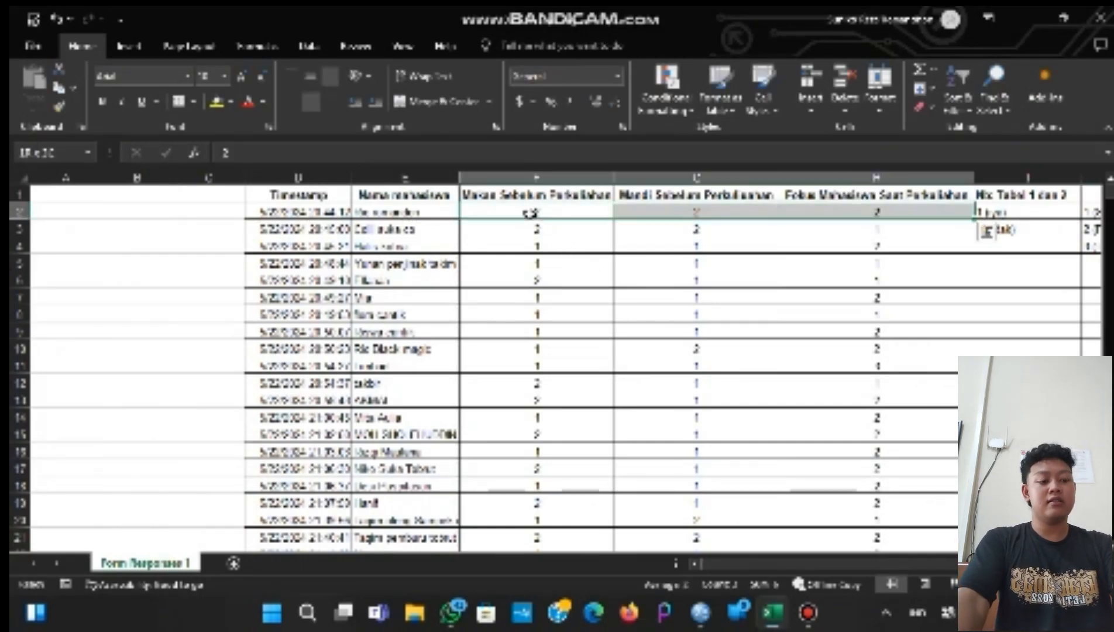
pyautogui.hotkey('shift', 'Down')
pyautogui.hotkey('shift', 'Down')
pyautogui.hotkey('shift', 'Down')
pyautogui.hotkey('shift', 'Down')
pyautogui.hotkey('shift', 'Down')
pyautogui.hotkey('shift', 'Down')
pyautogui.hotkey('shift', 'Down')
pyautogui.hotkey('shift', 'Down')
pyautogui.hotkey('shift', 'Down')
pyautogui.hotkey('shift', 'Down')
pyautogui.hotkey('shift', 'Down')
pyautogui.hotkey('shift', 'Down')
pyautogui.hotkey('shift', 'Down')
pyautogui.hotkey('shift', 'Down')
pyautogui.hotkey('shift', 'Down')
pyautogui.hotkey('shift', 'Down')
pyautogui.hotkey('shift', 'Down')
pyautogui.hotkey('shift', 'Down')
pyautogui.hotkey('shift', 'Down')
pyautogui.hotkey('shift', 'Down')
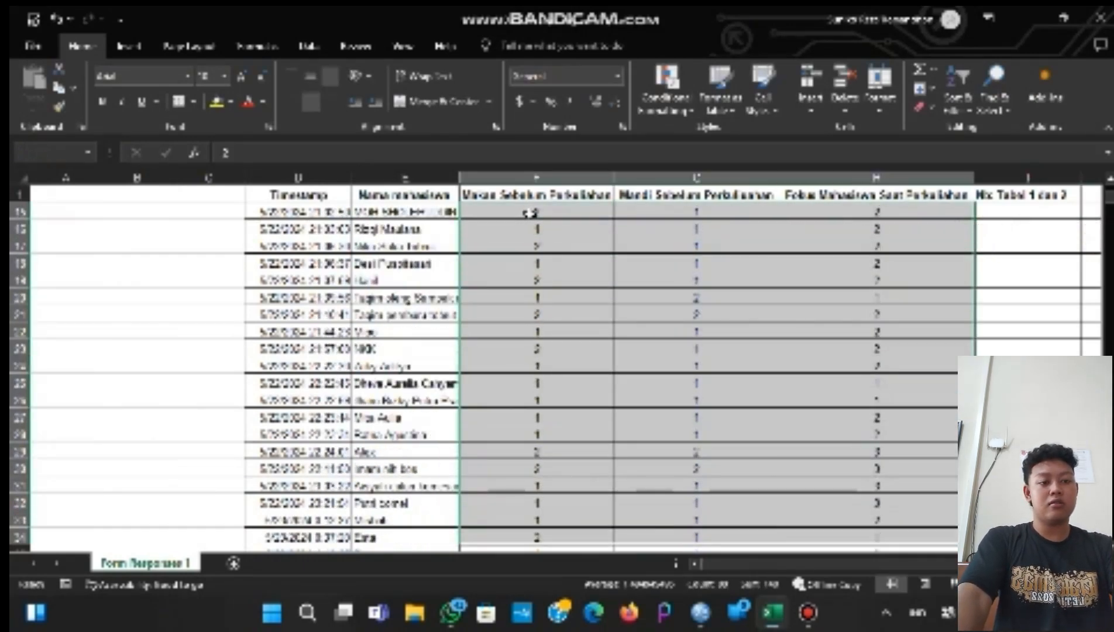
pyautogui.hotkey('shift', 'Up')
pyautogui.hotkey('shift', 'Up')
pyautogui.hotkey('shift', 'Up')
pyautogui.hotkey('shift', 'Up')
pyautogui.hotkey('shift', 'Up')
pyautogui.hotkey('shift', 'Up')
pyautogui.hotkey('shift', 'Up')
pyautogui.hotkey('shift', 'Up')
pyautogui.hotkey('shift', 'Up')
pyautogui.hotkey('shift', 'Up')
pyautogui.hotkey('shift', 'Up')
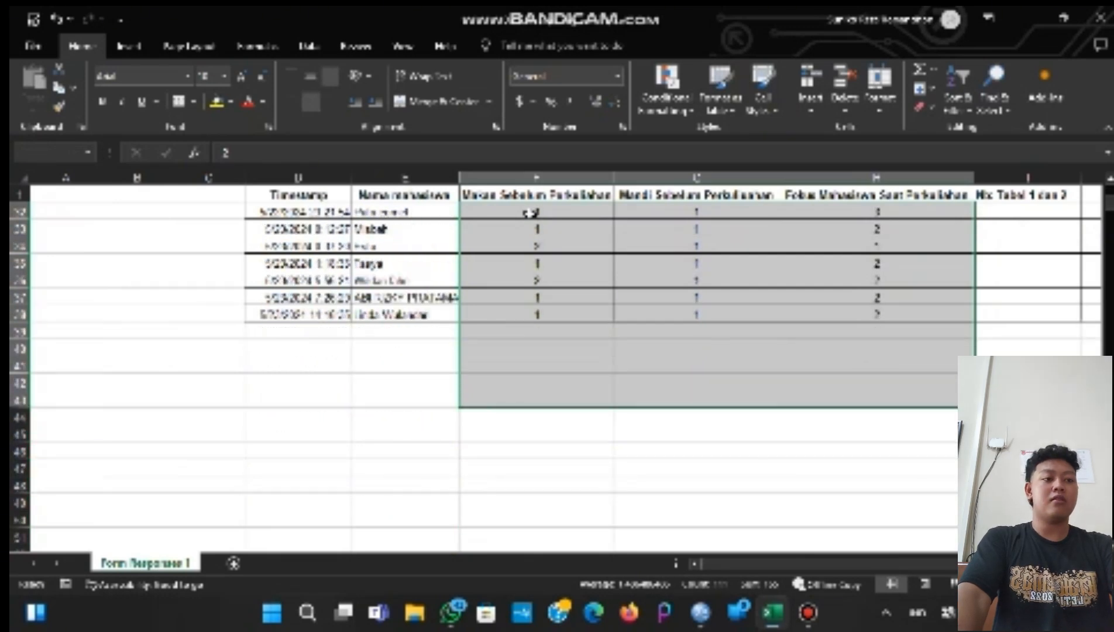
pyautogui.hotkey('shift', 'Up')
pyautogui.hotkey('shift', 'Up')
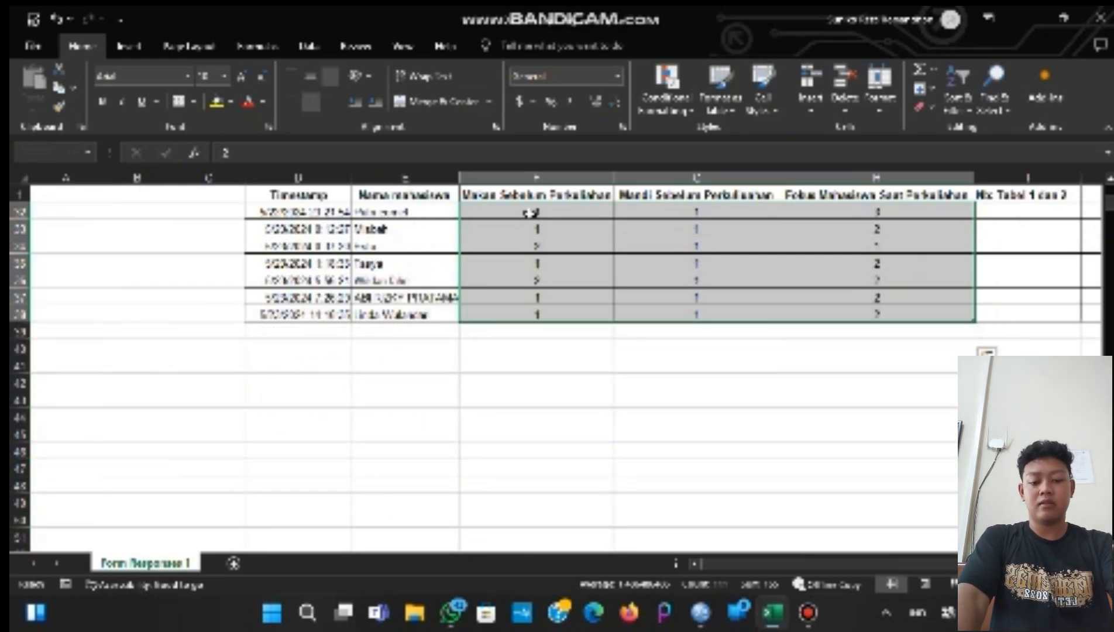
pyautogui.hotkey('ctrl', 'c')
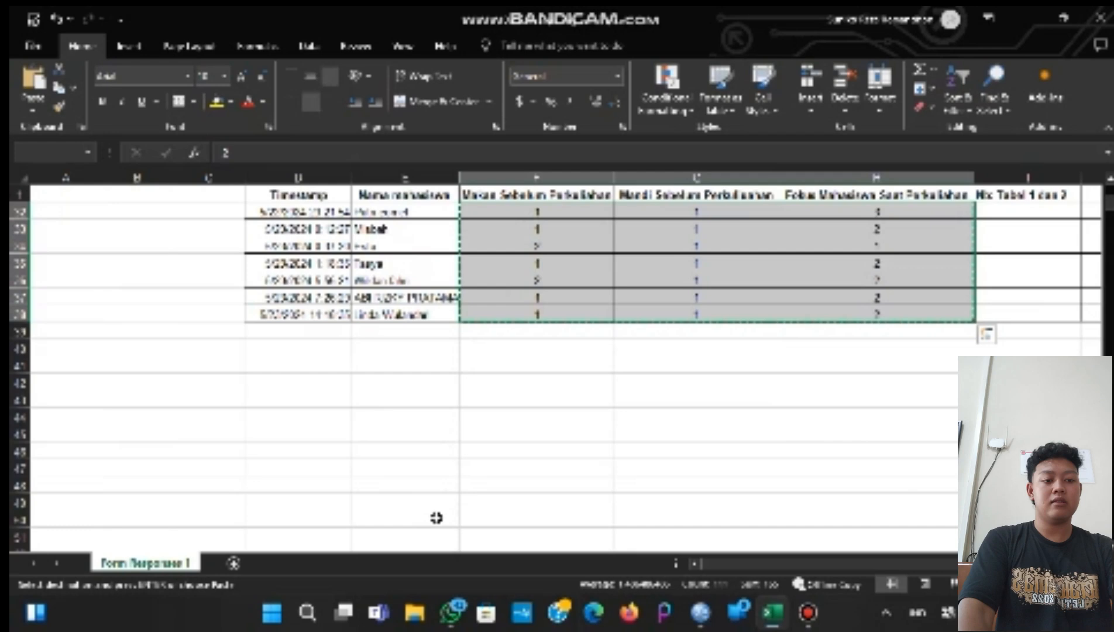
# - Switch to the SPSS Data Editor and paste the copied responses starting at row 1 of the first variable
pyautogui.click(701, 613)
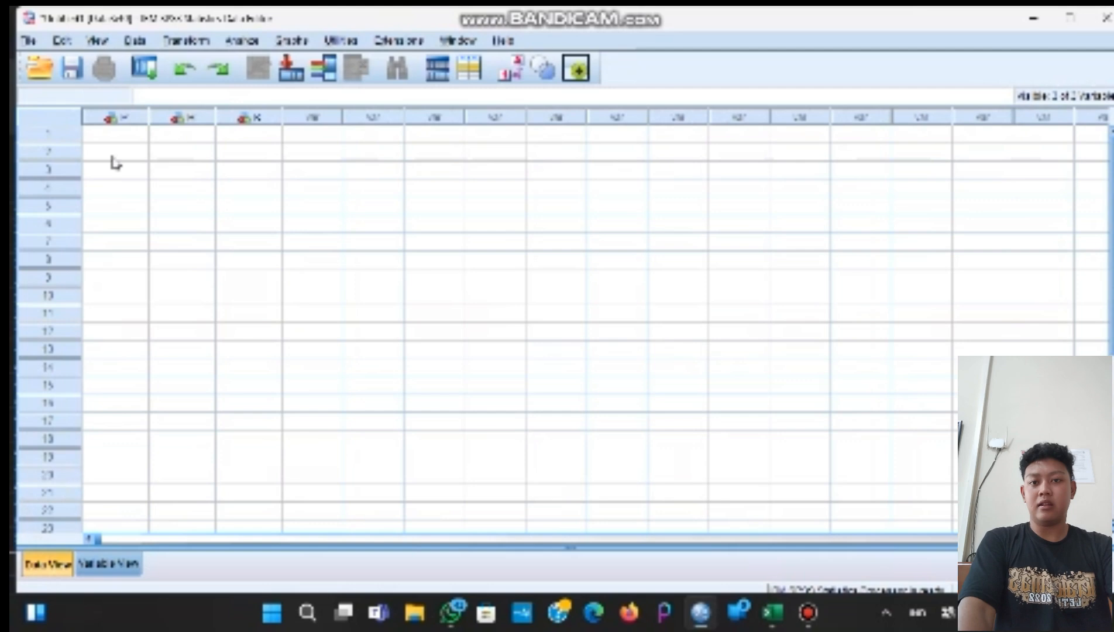
pyautogui.click(107, 135)
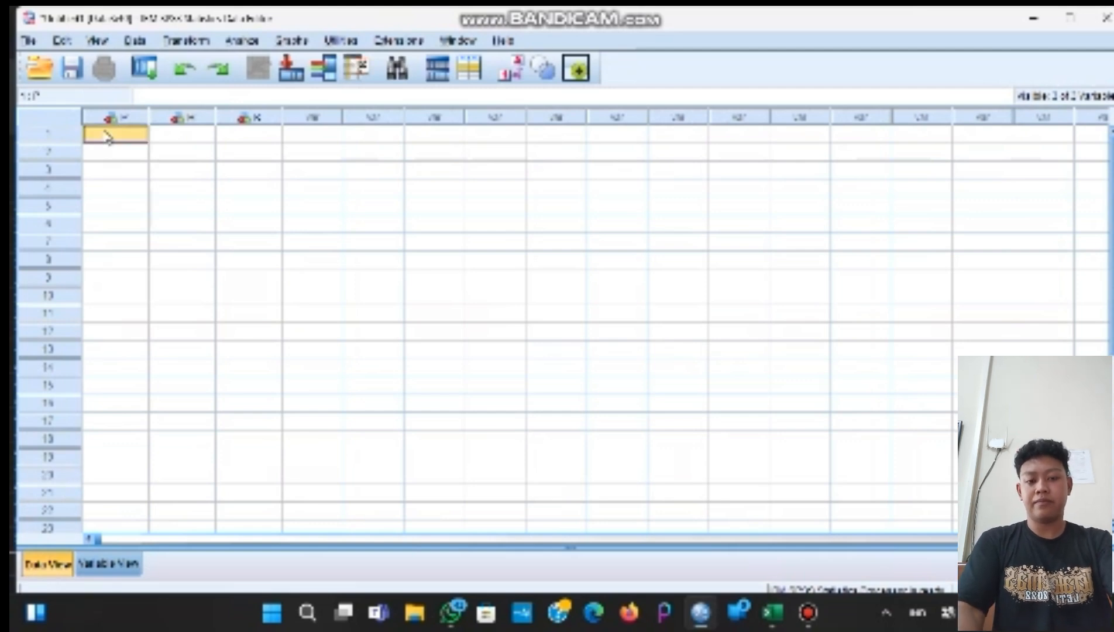
pyautogui.hotkey('ctrl', 'v')
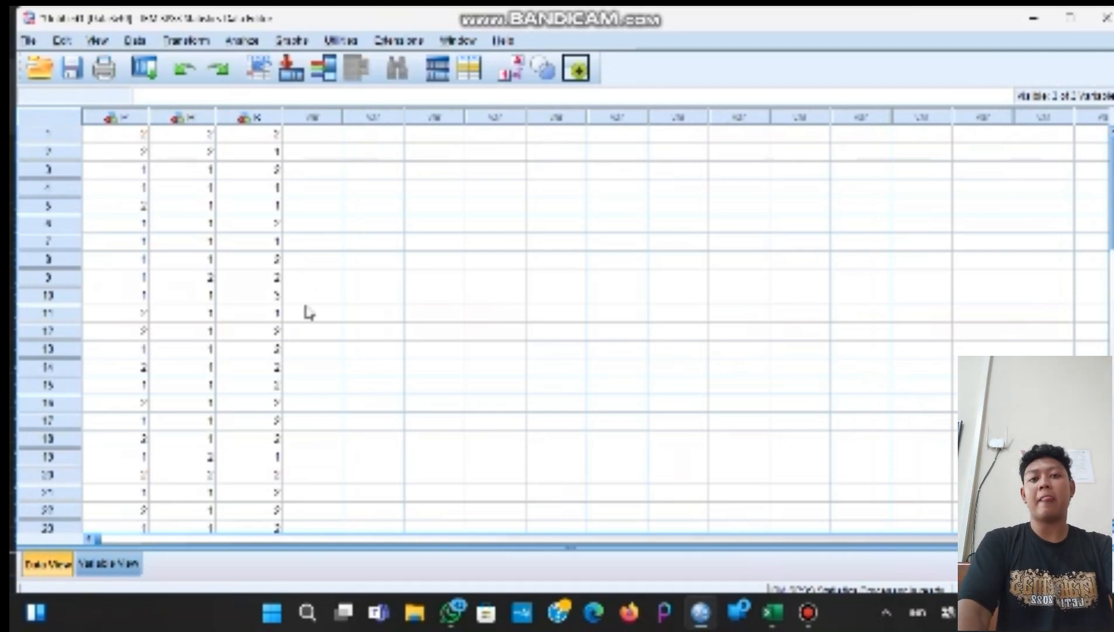
# - Show the variable definitions and compare them with the column headings in the Excel survey workbook
pyautogui.click(107, 565)
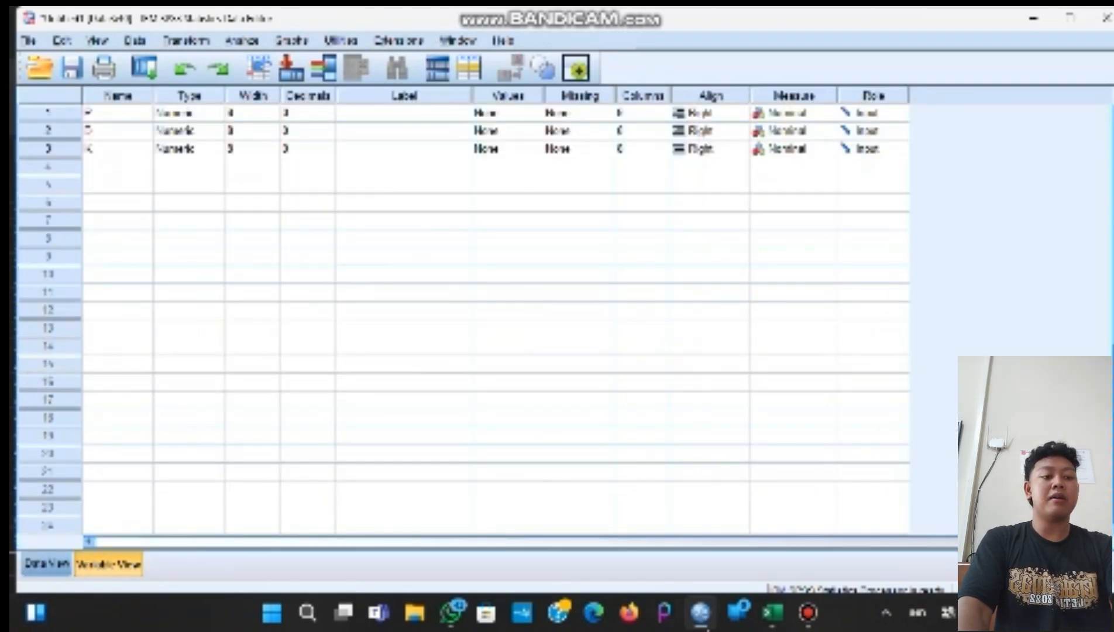
pyautogui.moveTo(773, 608)
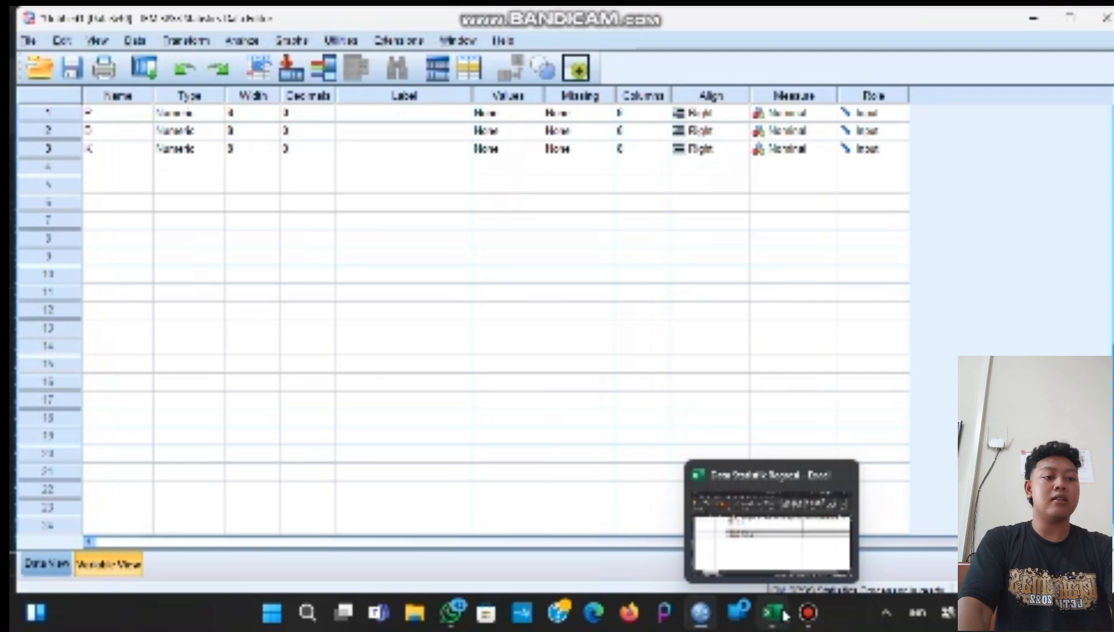
pyautogui.click(774, 573)
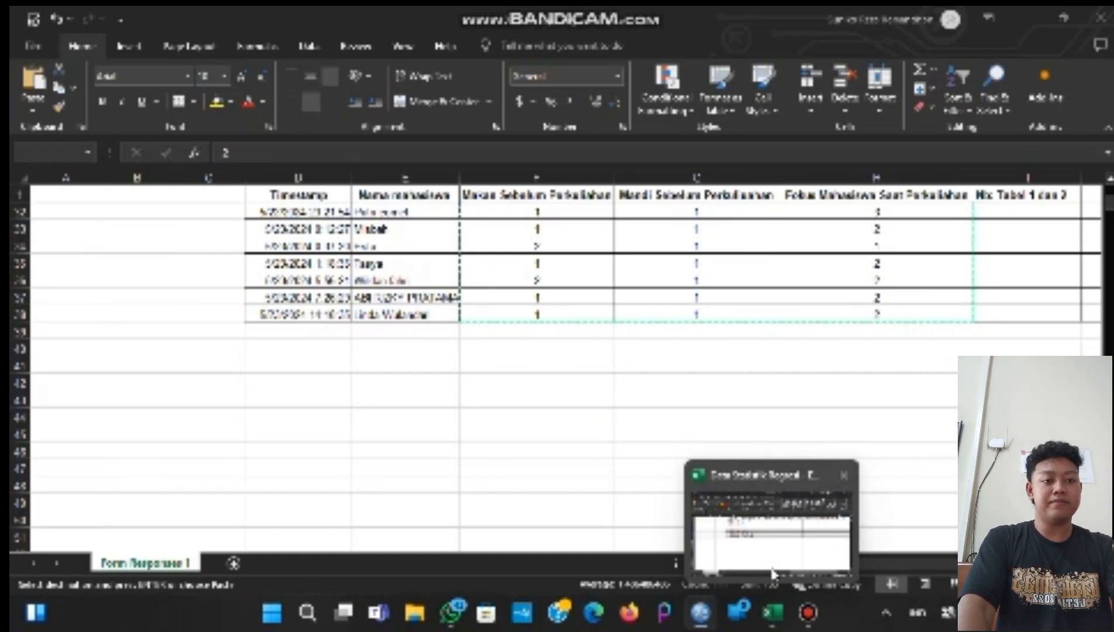
pyautogui.click(700, 613)
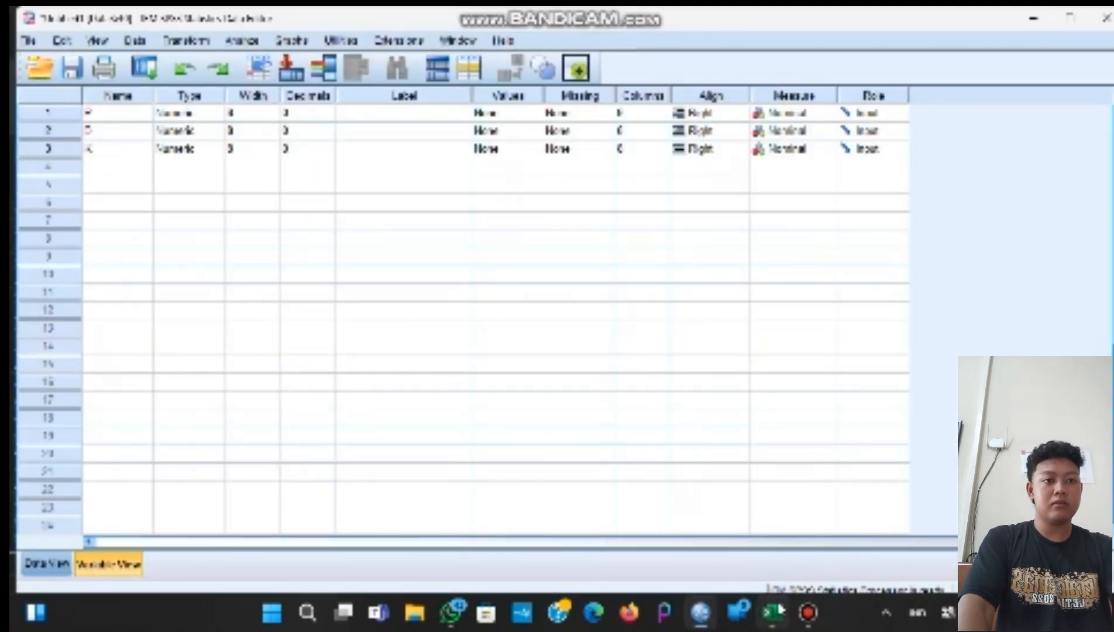
pyautogui.click(774, 560)
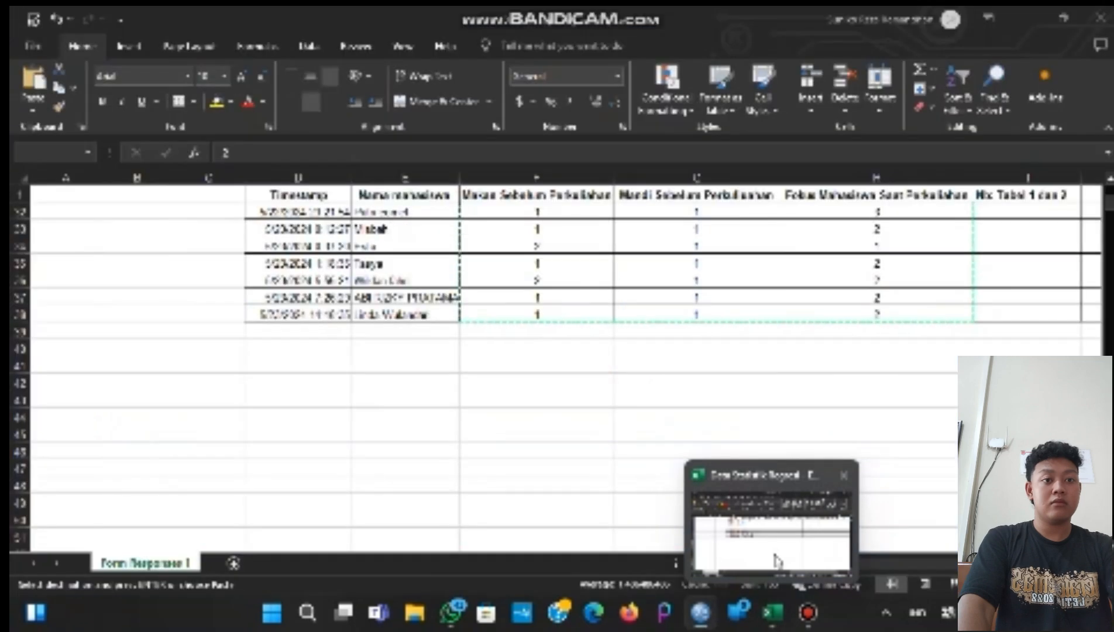
pyautogui.click(701, 612)
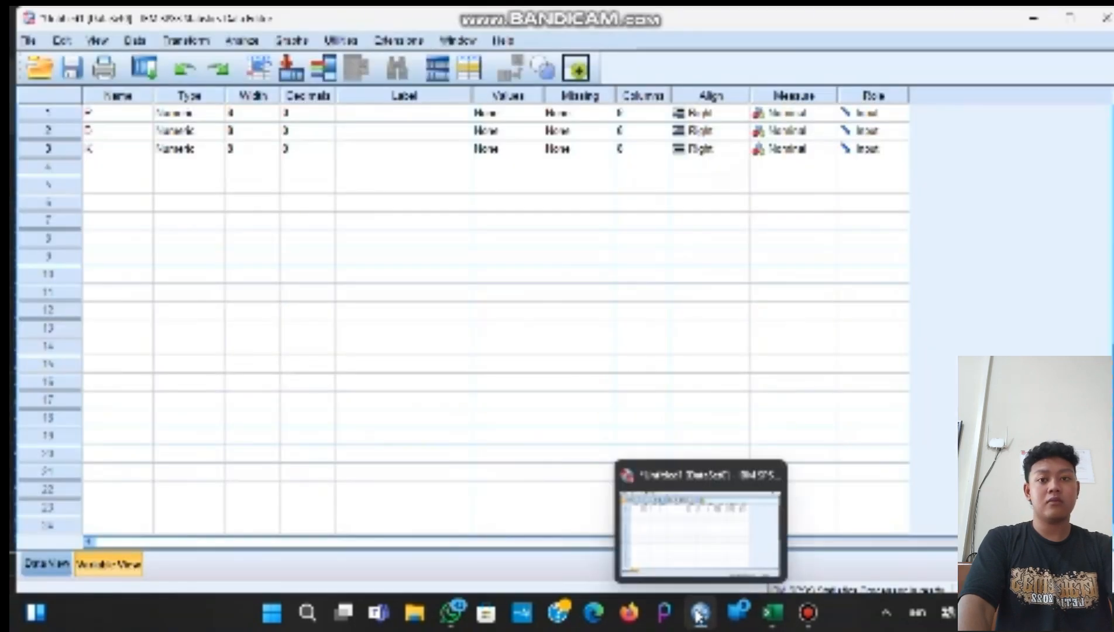
# - Rename the first variable as Makan_Sebelum_Perkuliahan
pyautogui.click(141, 118)
pyautogui.doubleClick(141, 120)
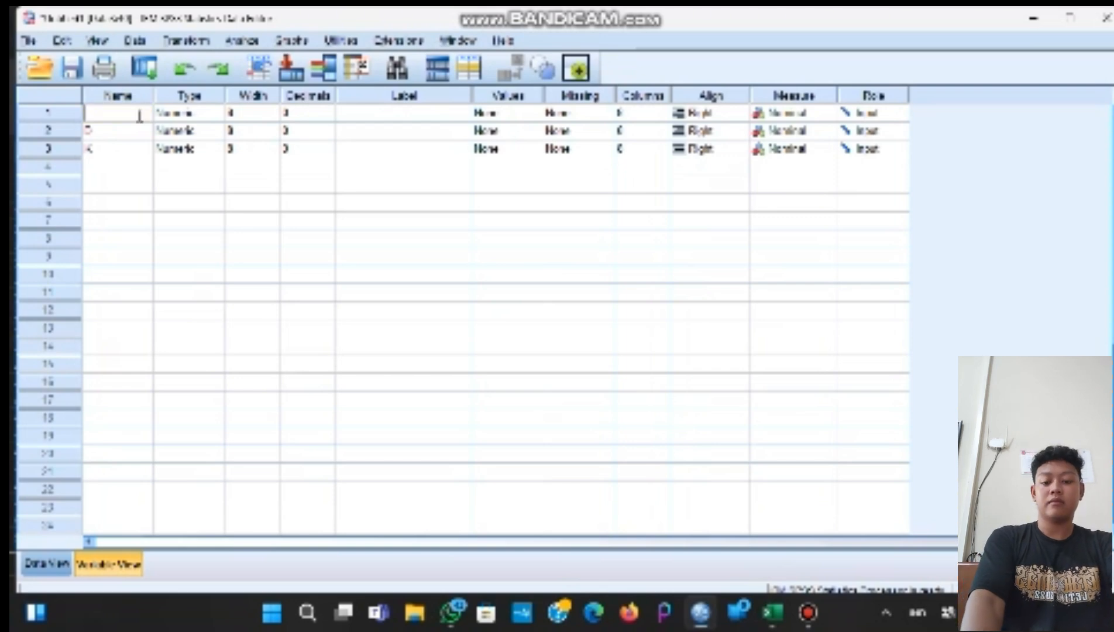
pyautogui.write('Mahas')
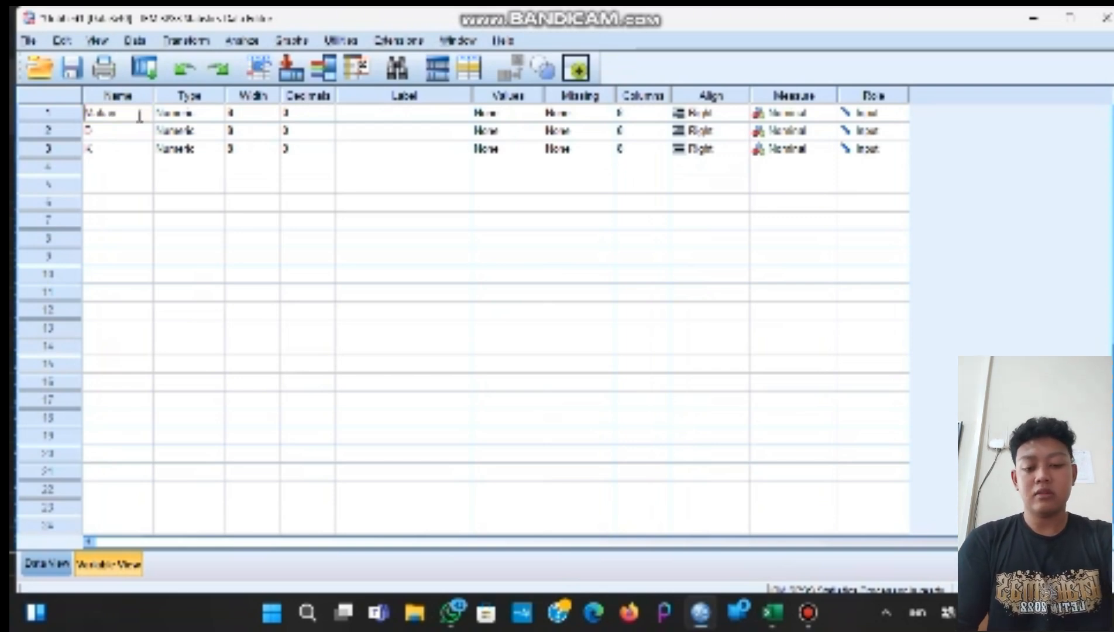
pyautogui.write(' Sebelu')
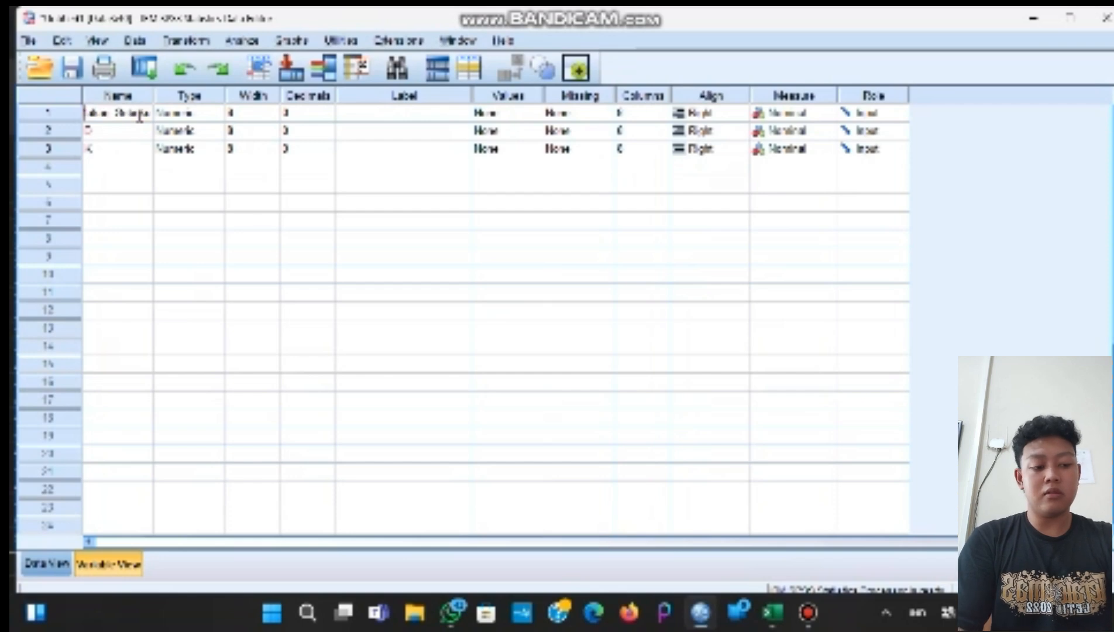
pyautogui.press('BackSpace')
pyautogui.press('BackSpace')
pyautogui.write('l')
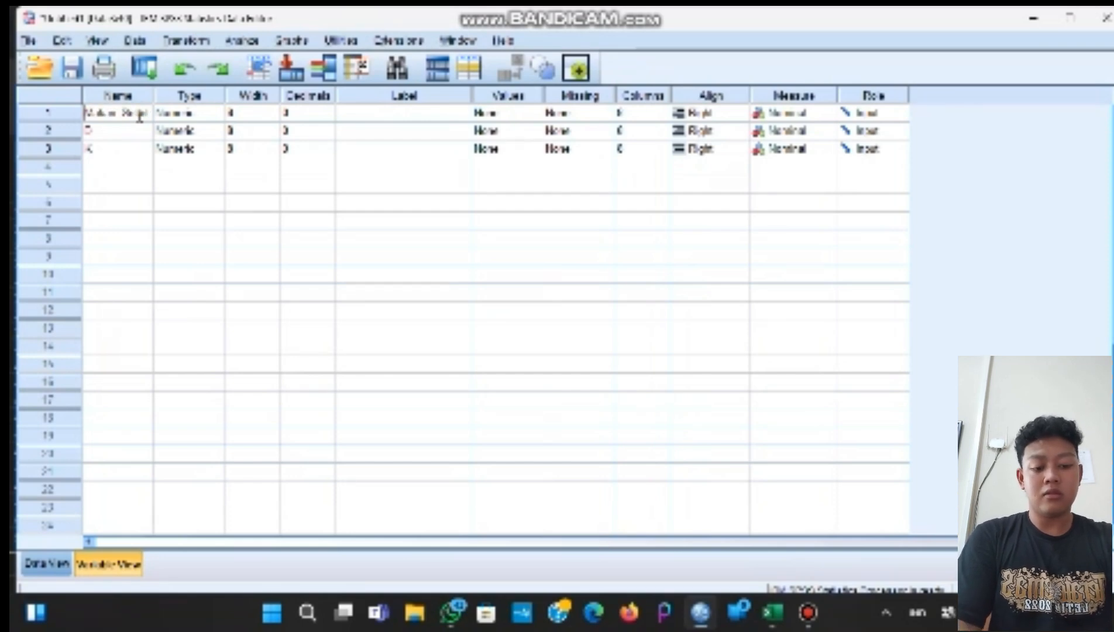
pyautogui.write('um')
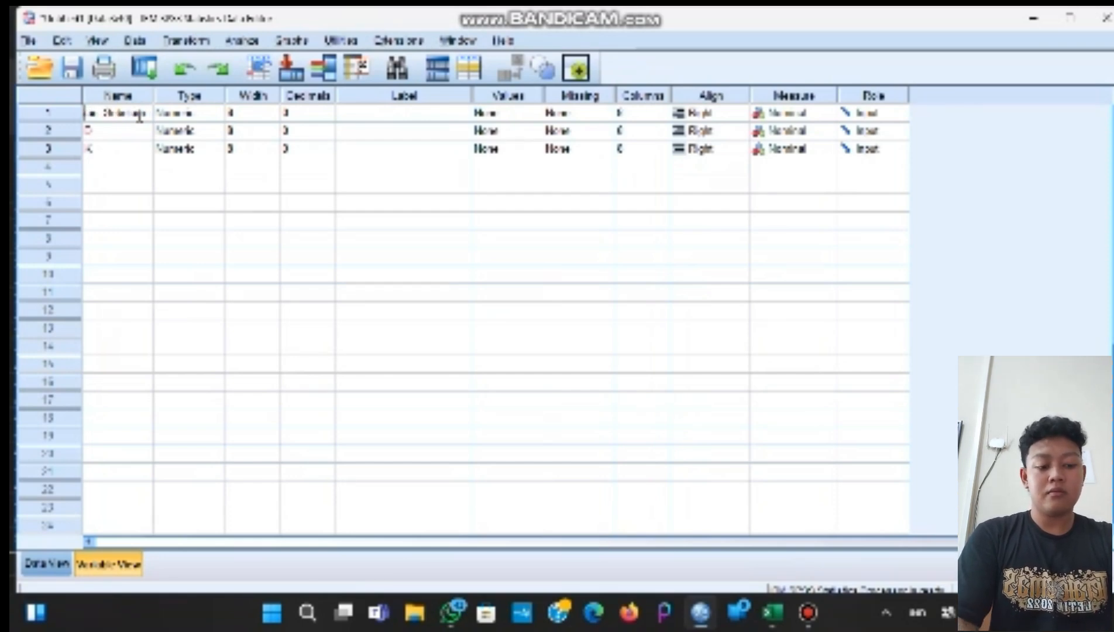
pyautogui.write(' Prak')
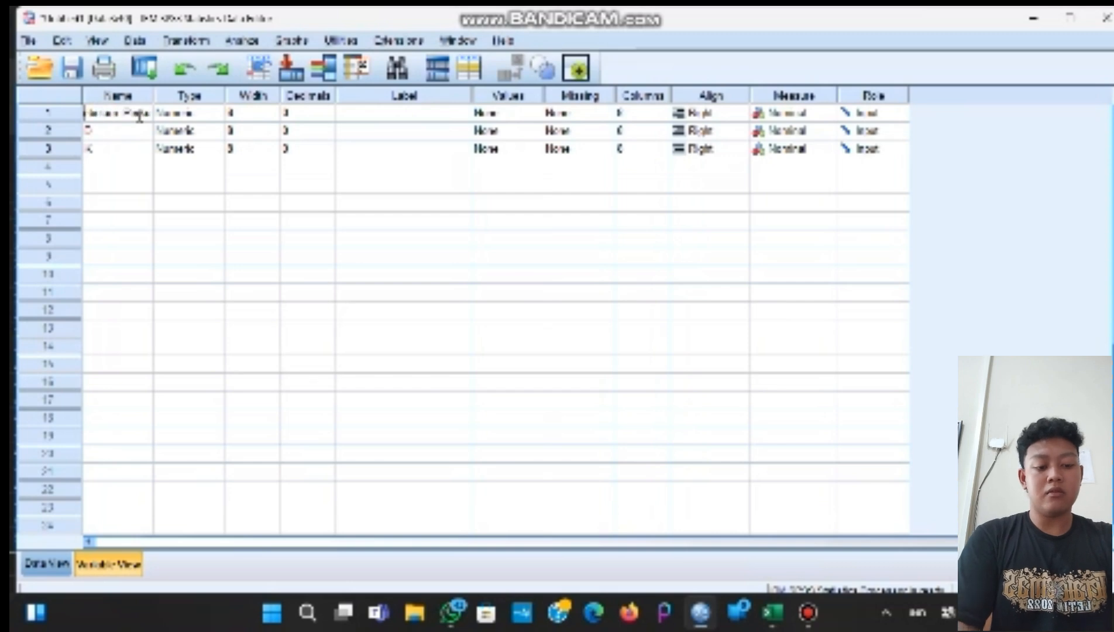
pyautogui.write('tikum')
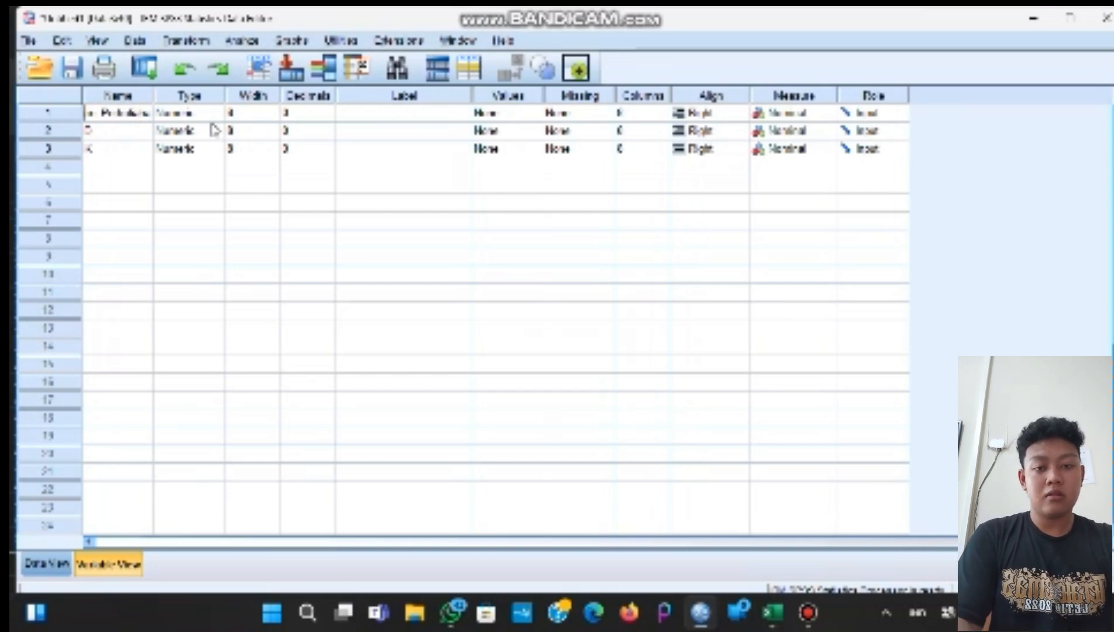
pyautogui.press('Return')
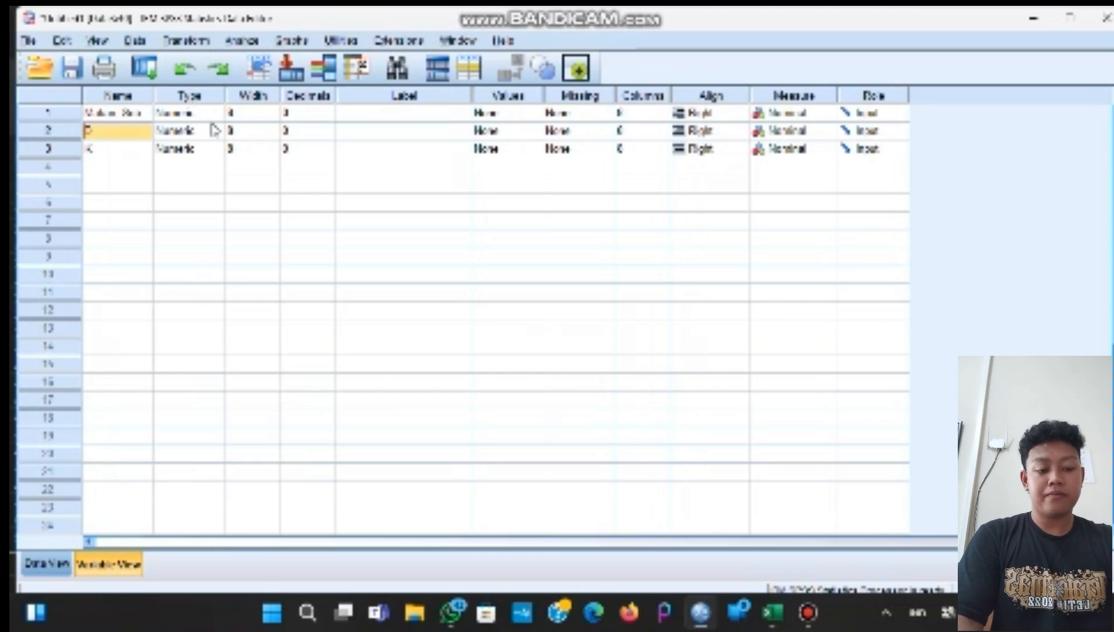
# - Rename the second variable as Mandi_Sebelum_Perkuliahan
pyautogui.write('S')
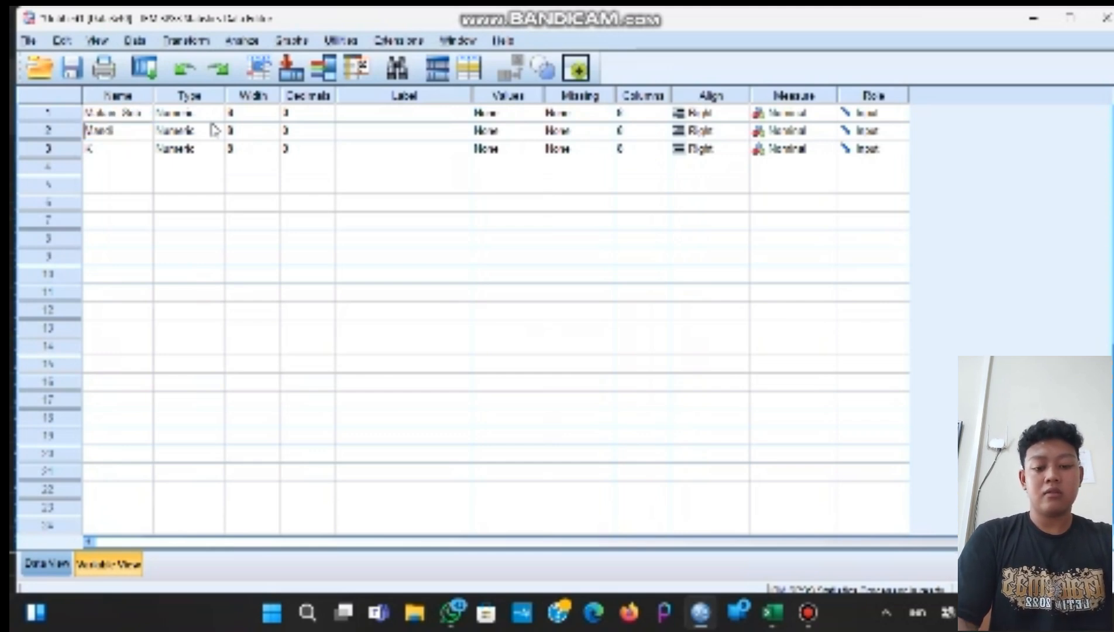
pyautogui.write('andi Sebel')
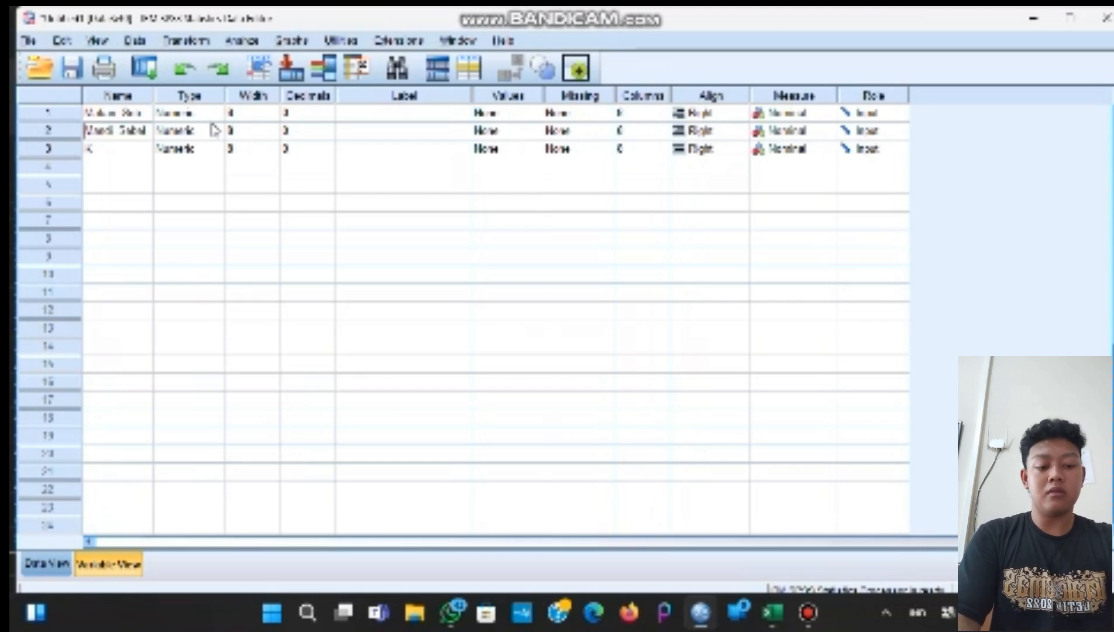
pyautogui.write('um')
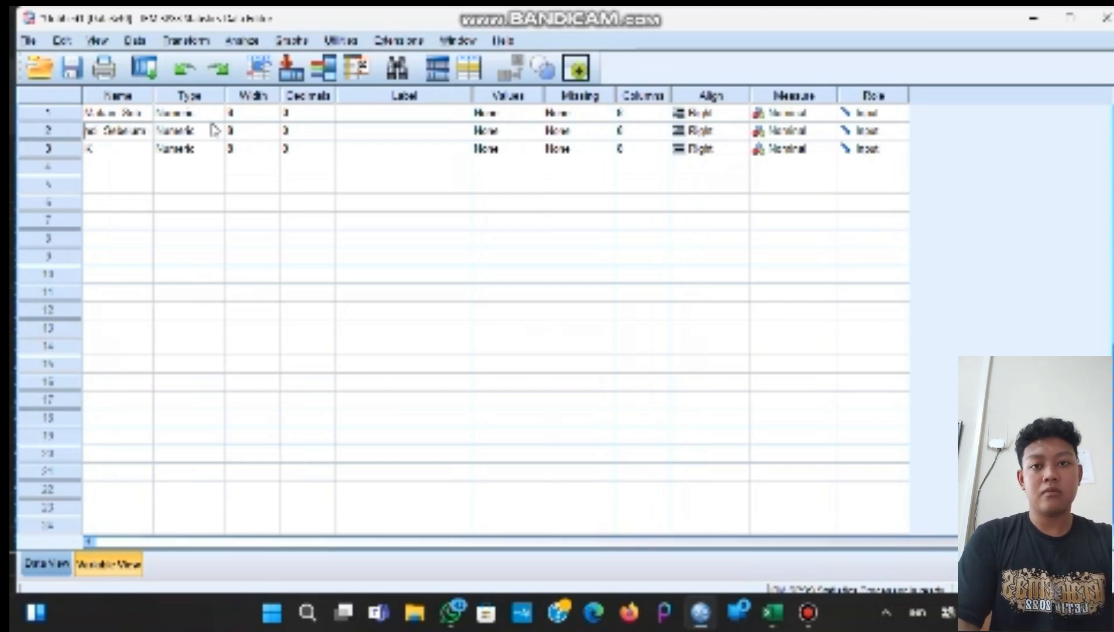
pyautogui.write(' Per')
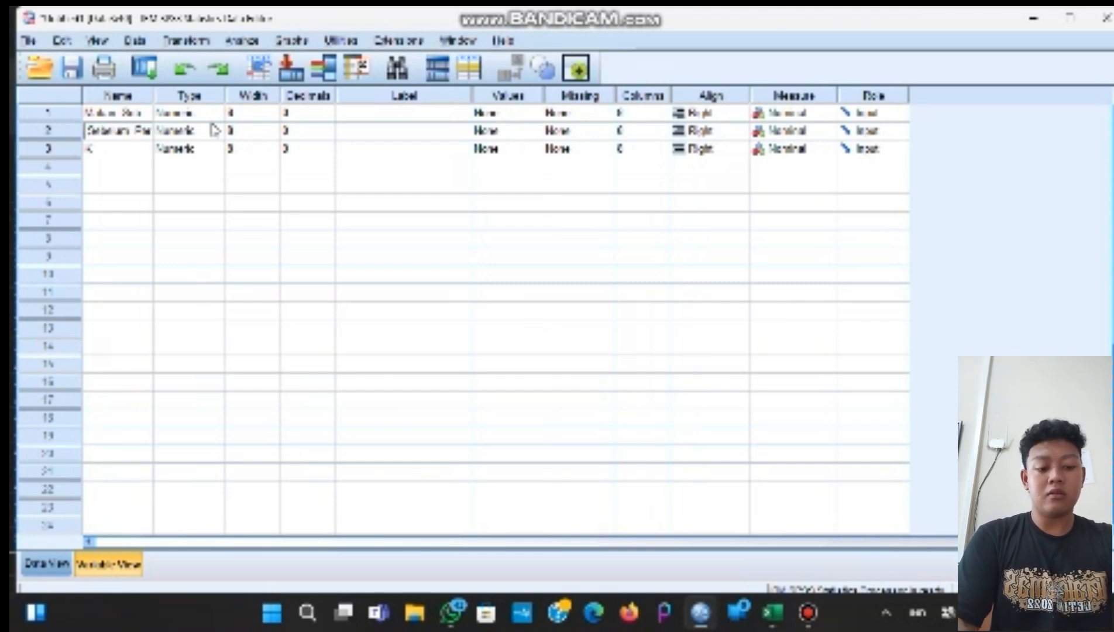
pyautogui.write('lakuan')
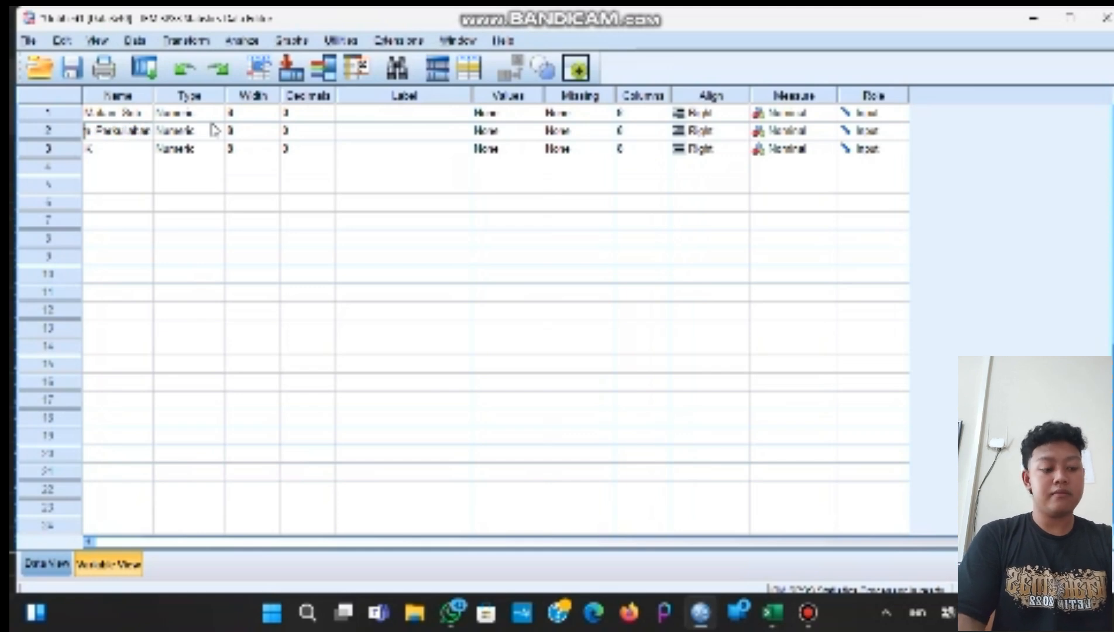
pyautogui.press('Return')
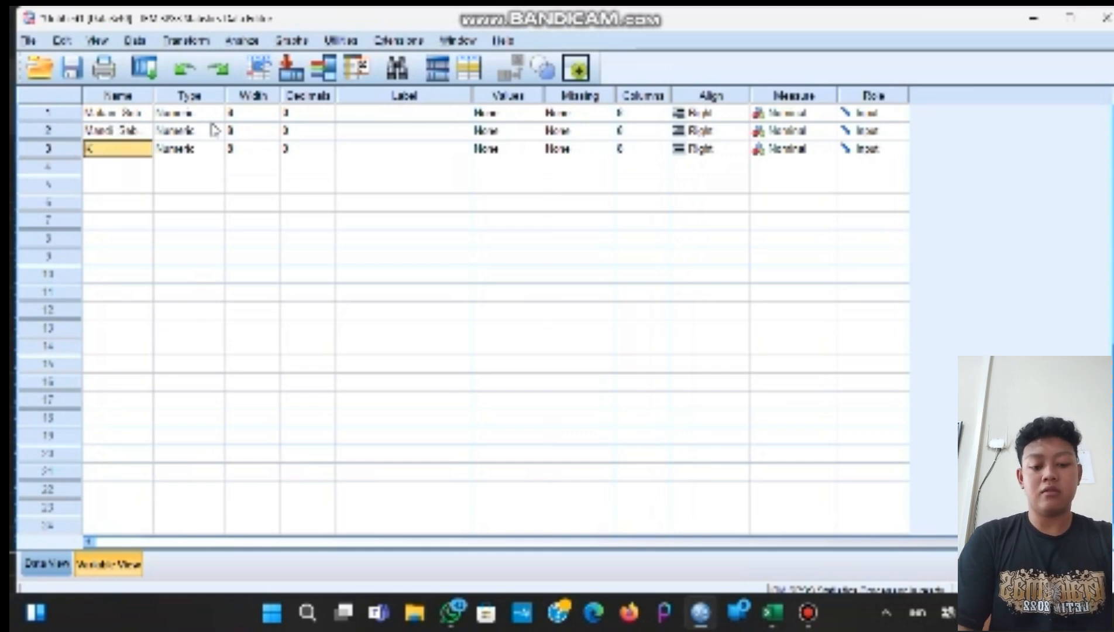
# - Rename the third variable as Fokus_Mahasiswa_Saat_Perkuliahan
pyautogui.write('M')
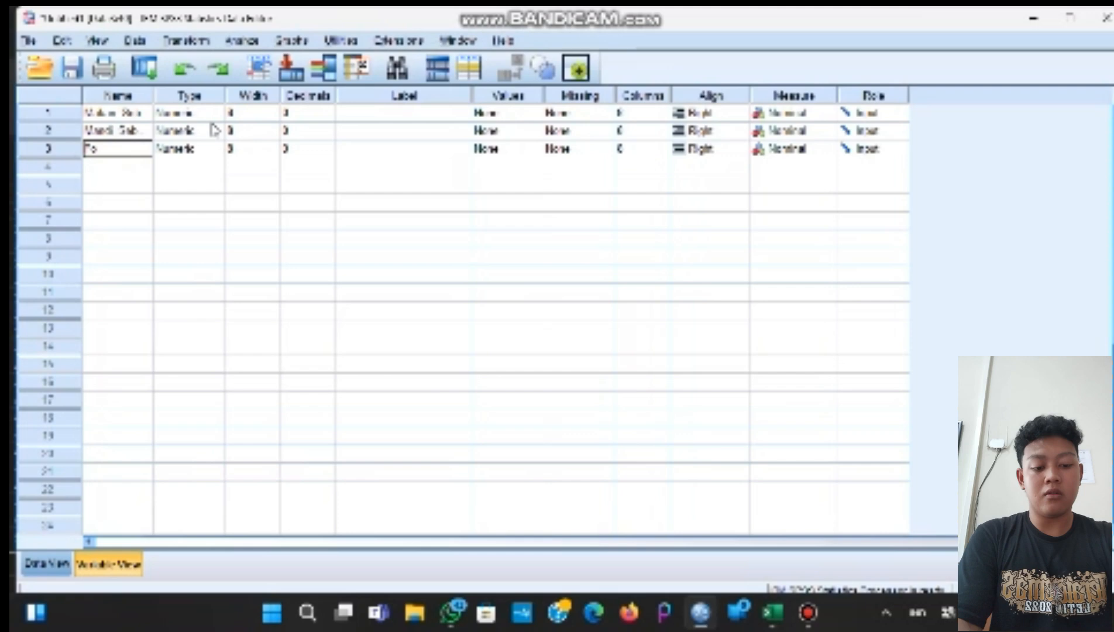
pyautogui.write('okus_')
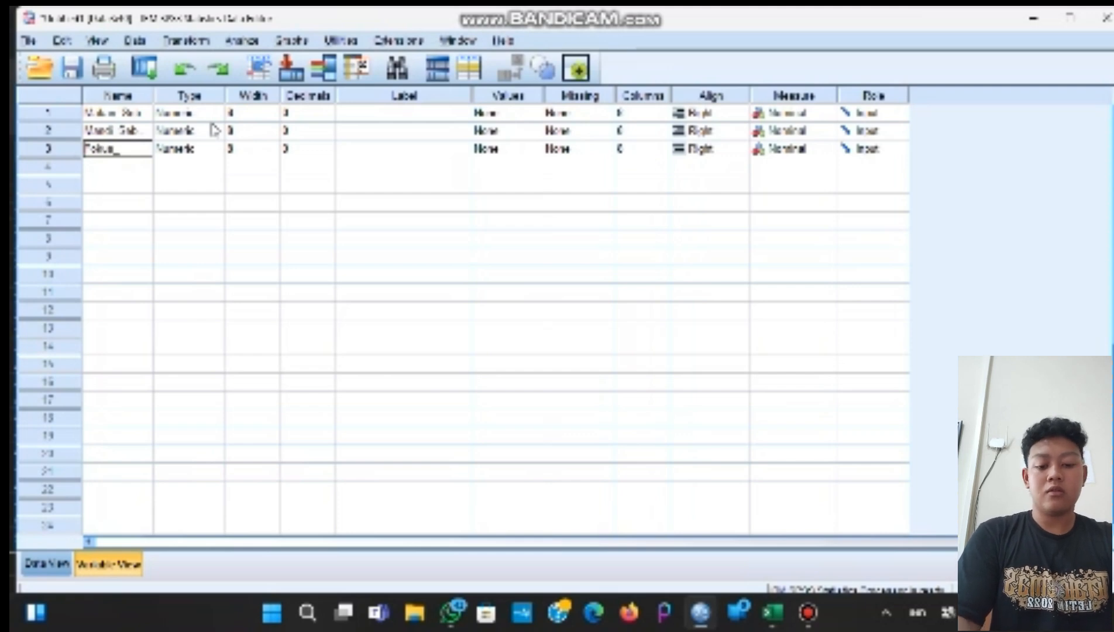
pyautogui.write('m')
pyautogui.press('BackSpace')
pyautogui.write('r')
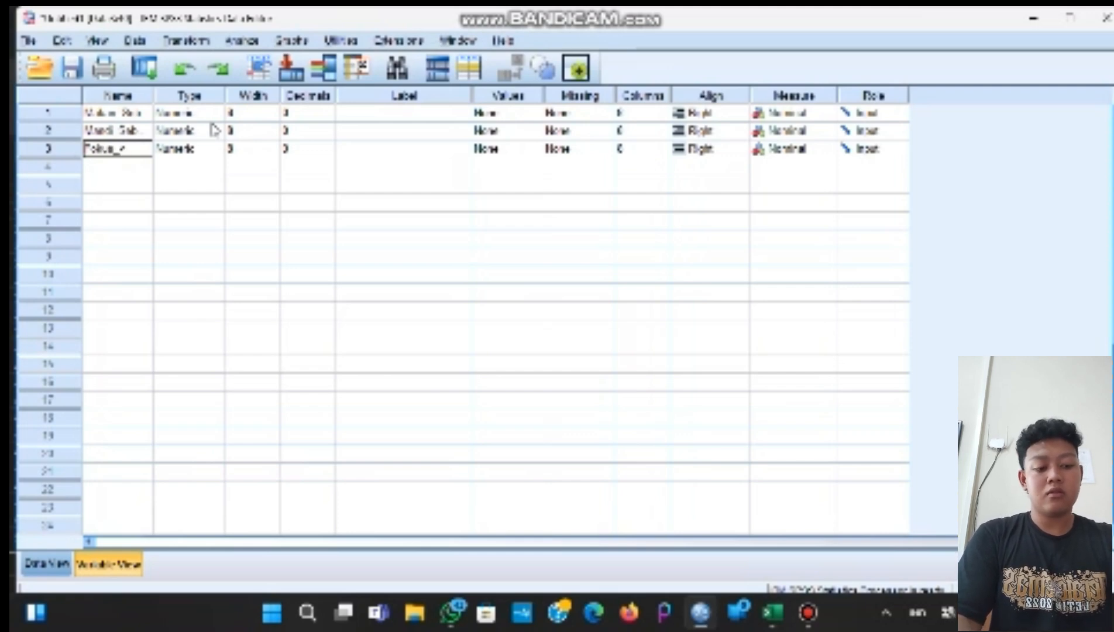
pyautogui.write('Vaha')
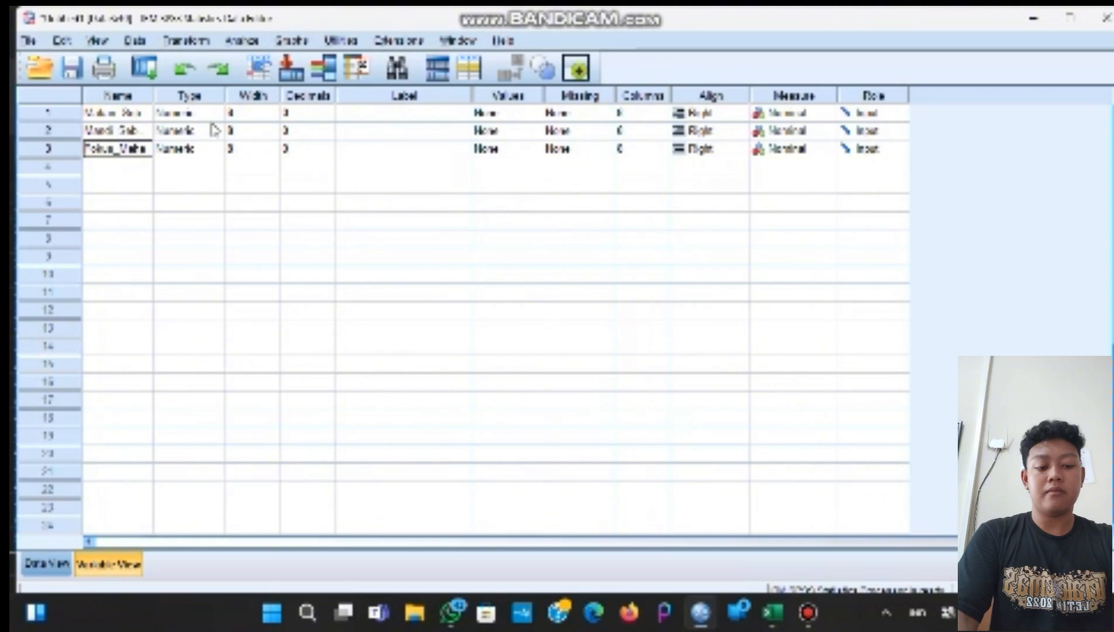
pyautogui.write('sis')
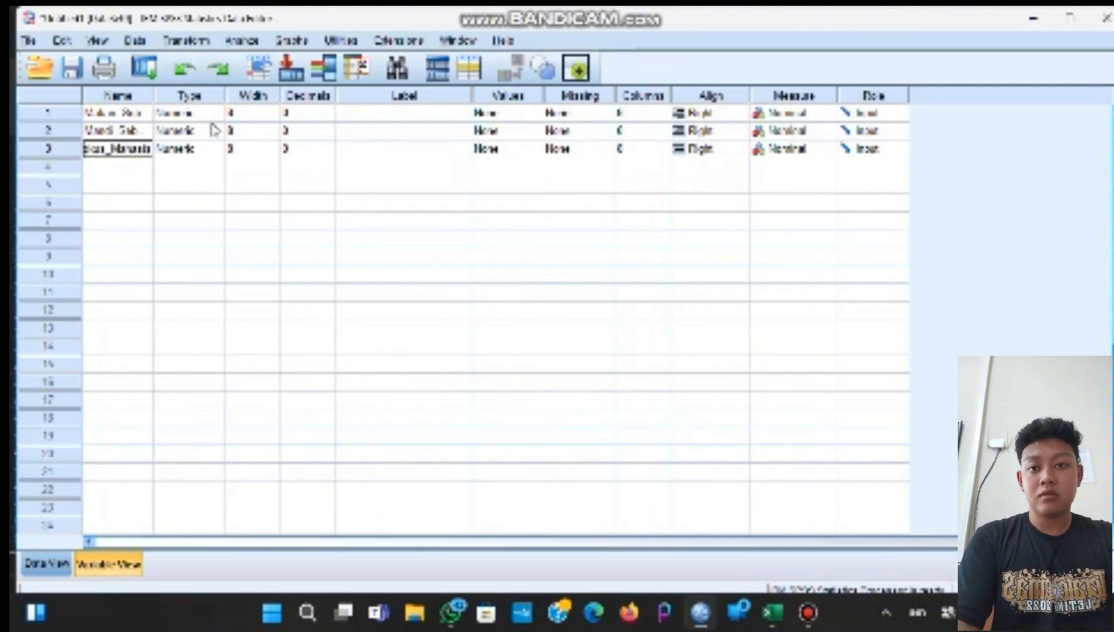
pyautogui.write('wa')
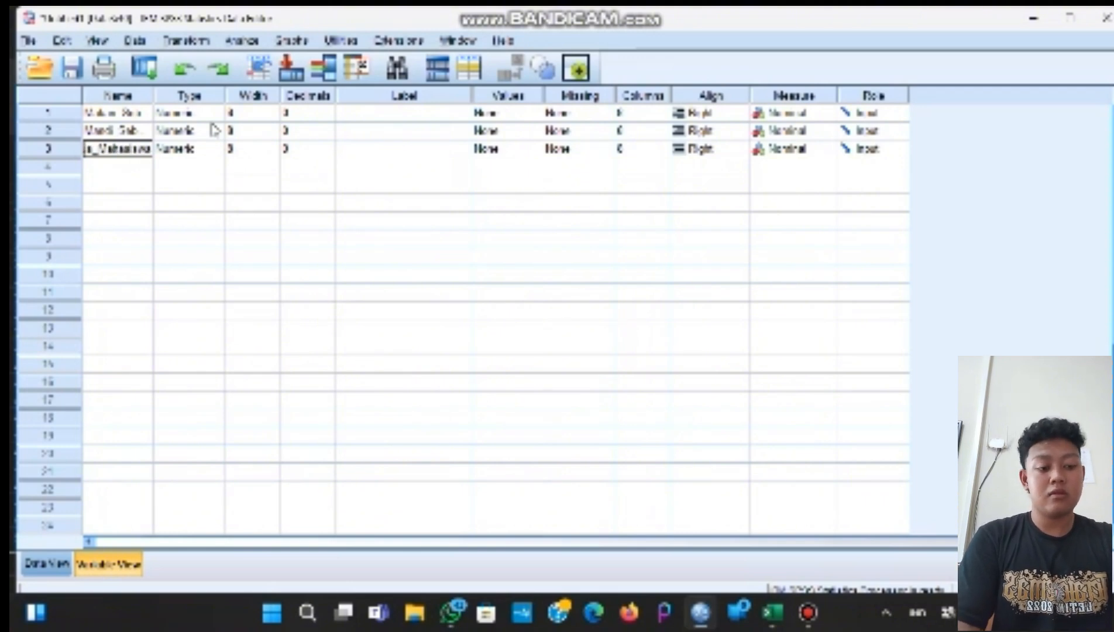
pyautogui.write('_Sa')
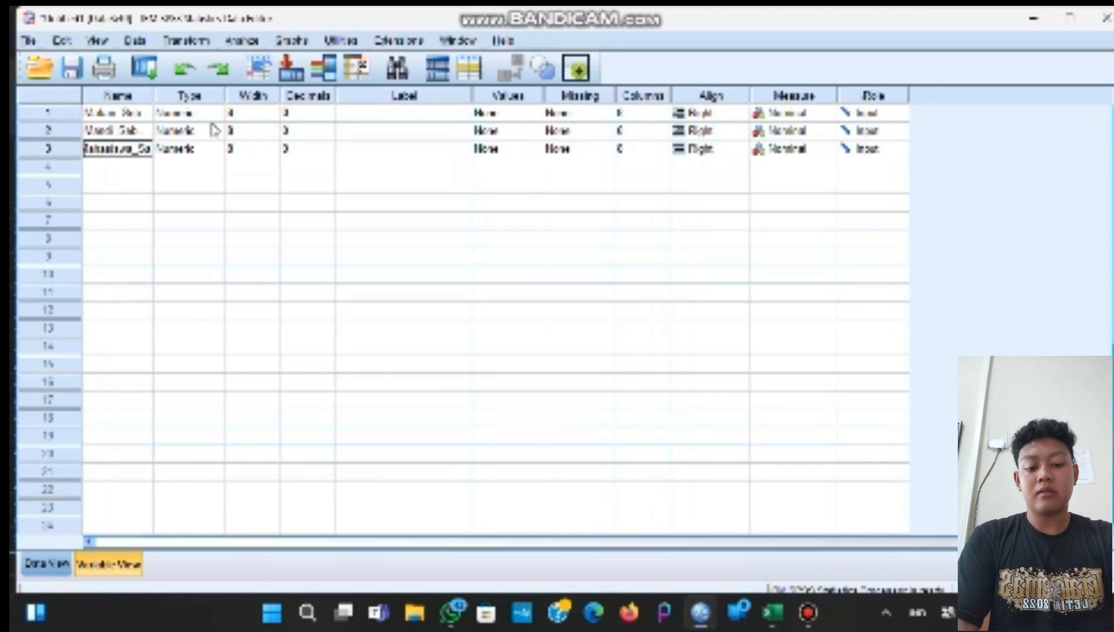
pyautogui.write('m')
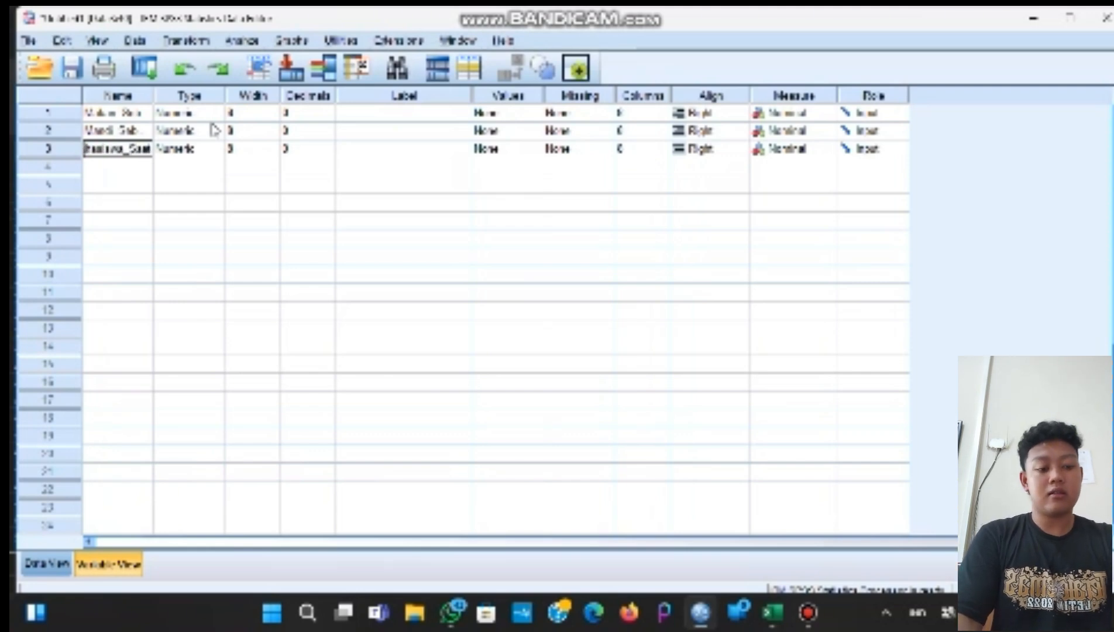
pyautogui.write('p')
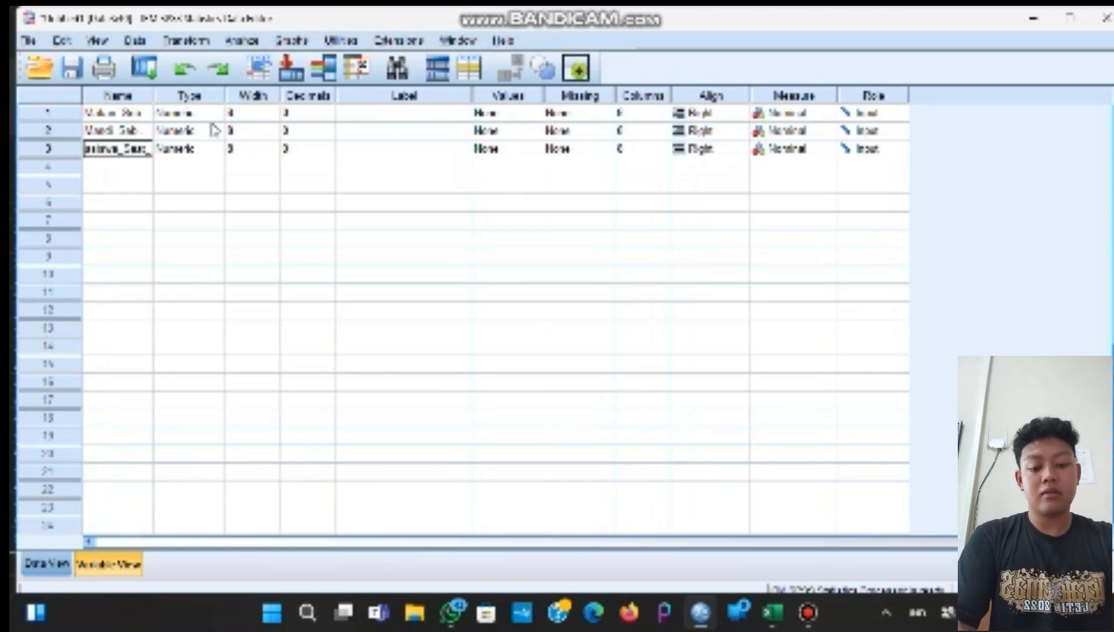
pyautogui.write('_Perio')
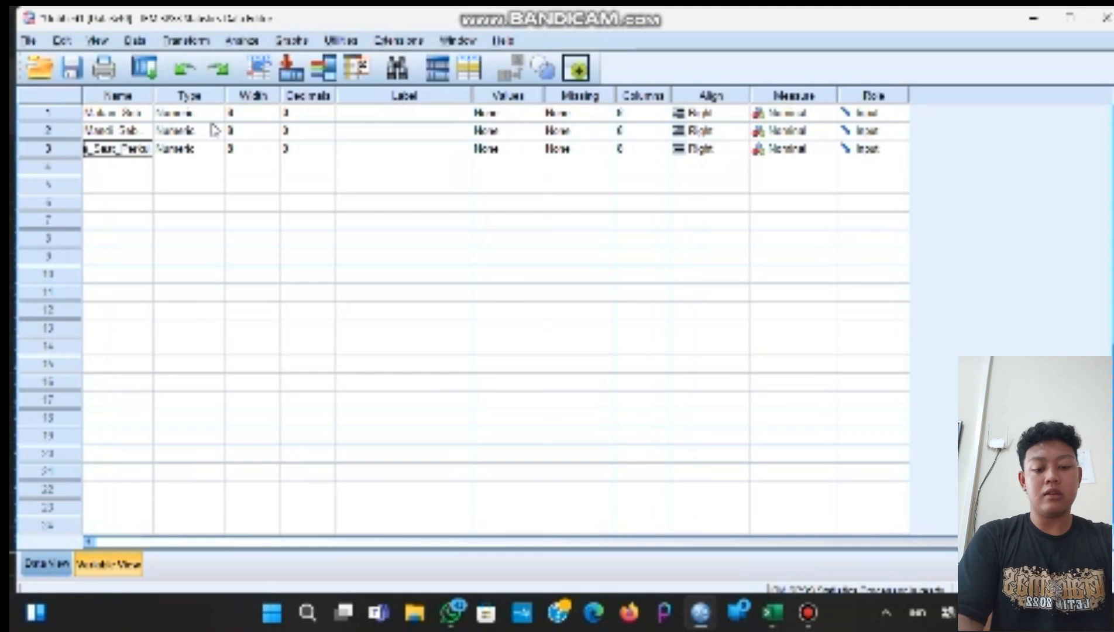
pyautogui.write('daher')
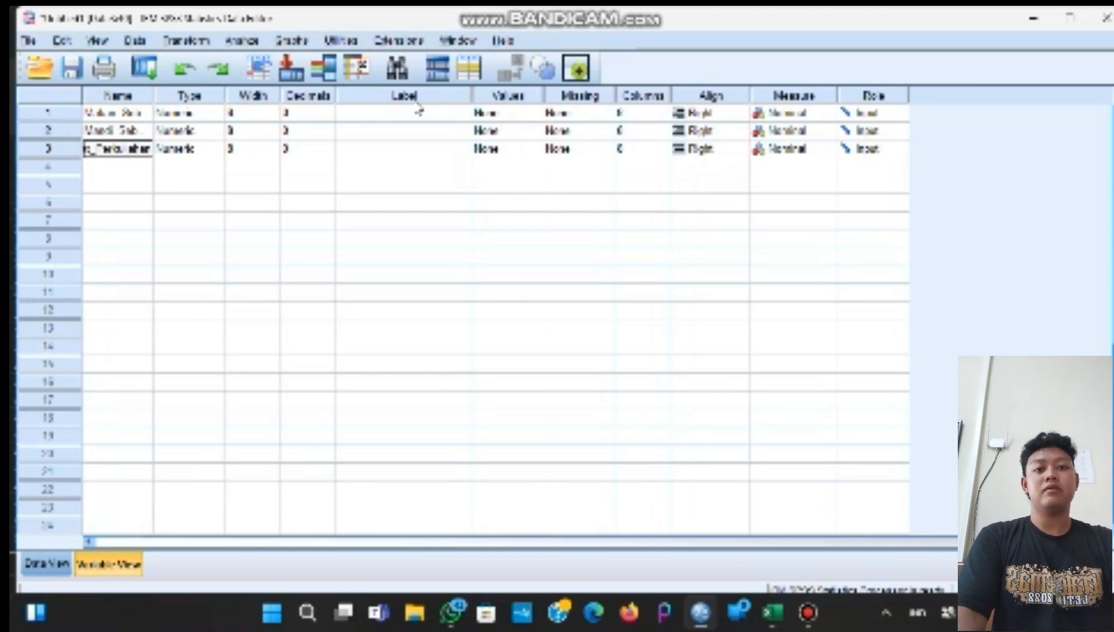
# - Label the first variable "Makan sebelum perkuliahan"
pyautogui.click(393, 114)
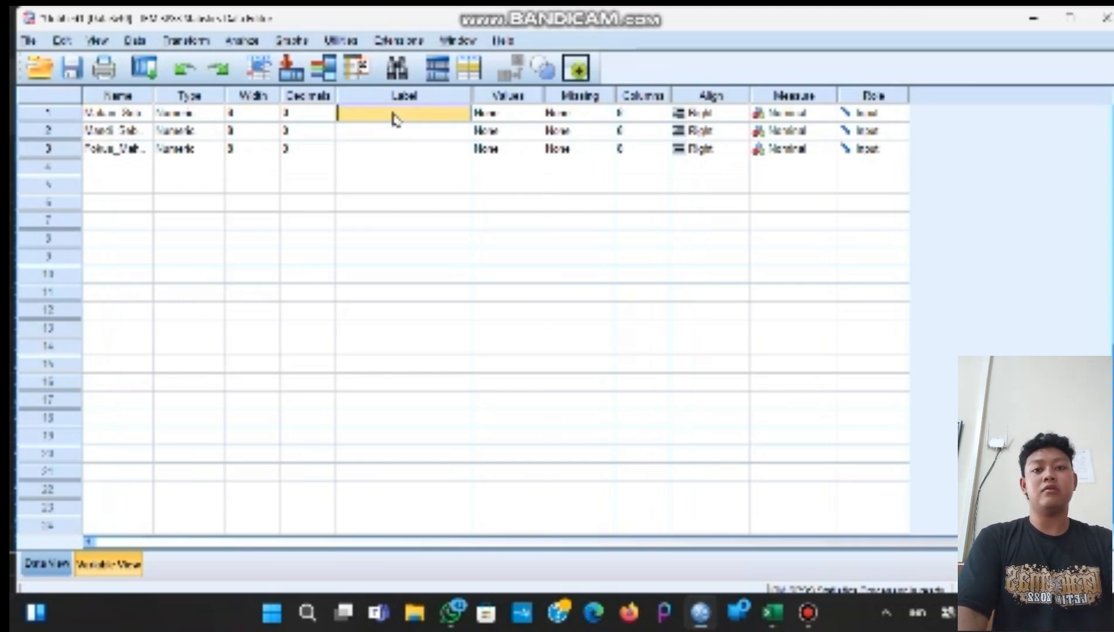
pyautogui.write('Waktu')
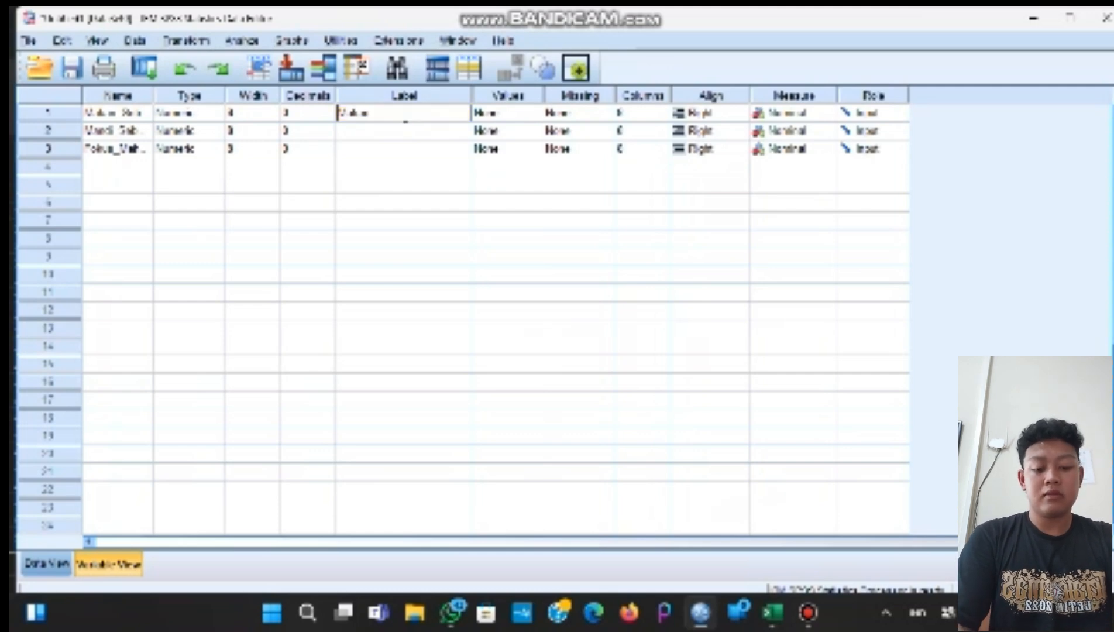
pyautogui.write(' belajar perhari dalam')
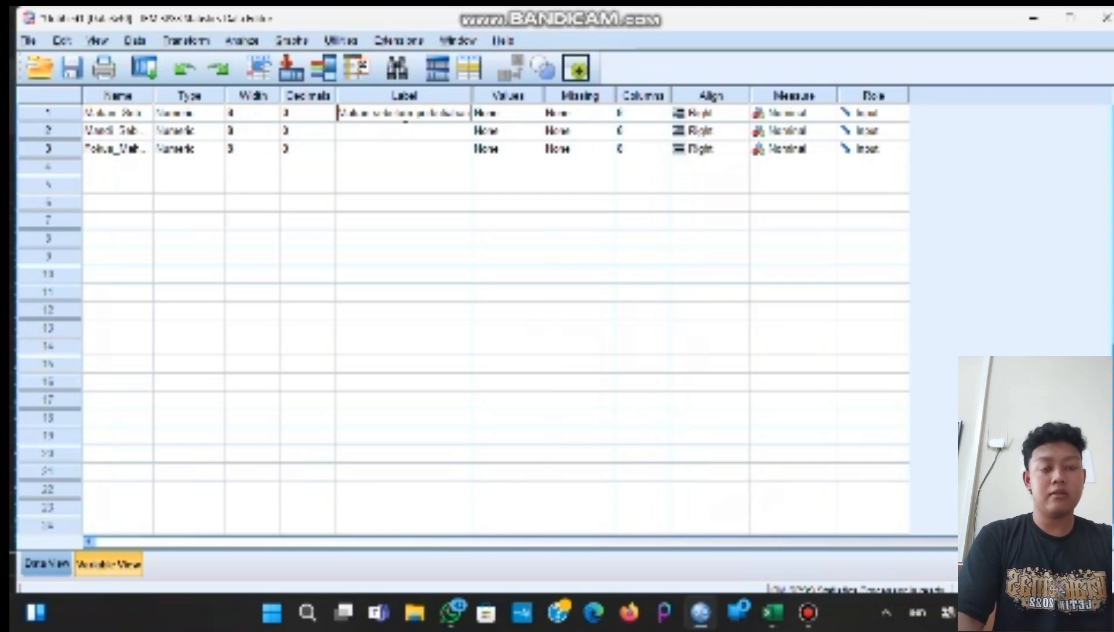
pyautogui.press('Return')
# - Label the second variable "Mandi sebelum perkuliahan"
pyautogui.write('Ma')
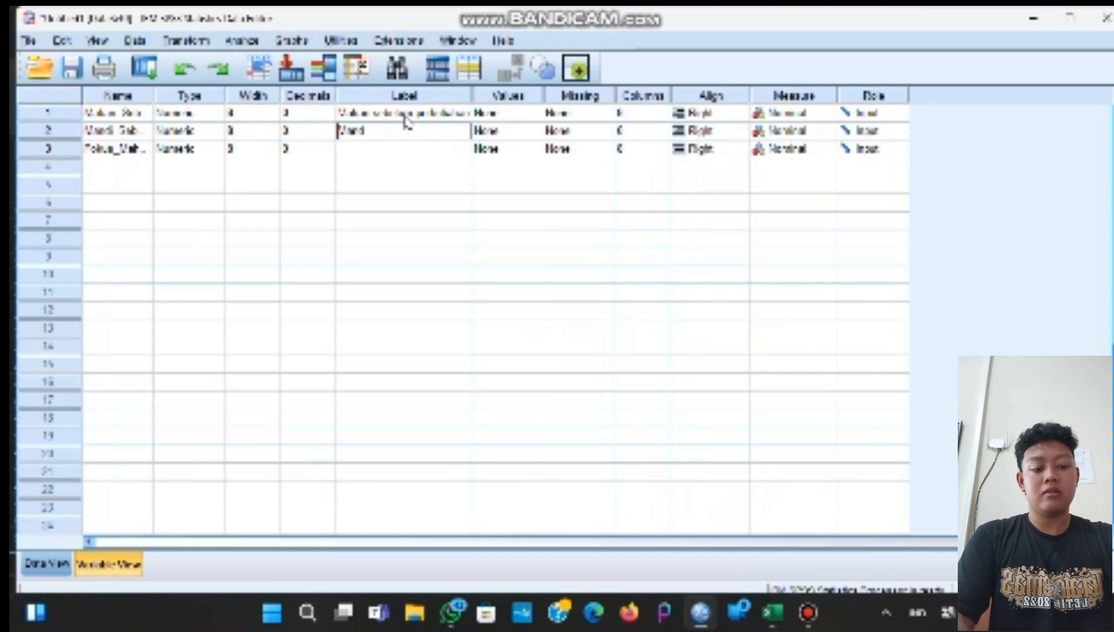
pyautogui.write('ndi sebel')
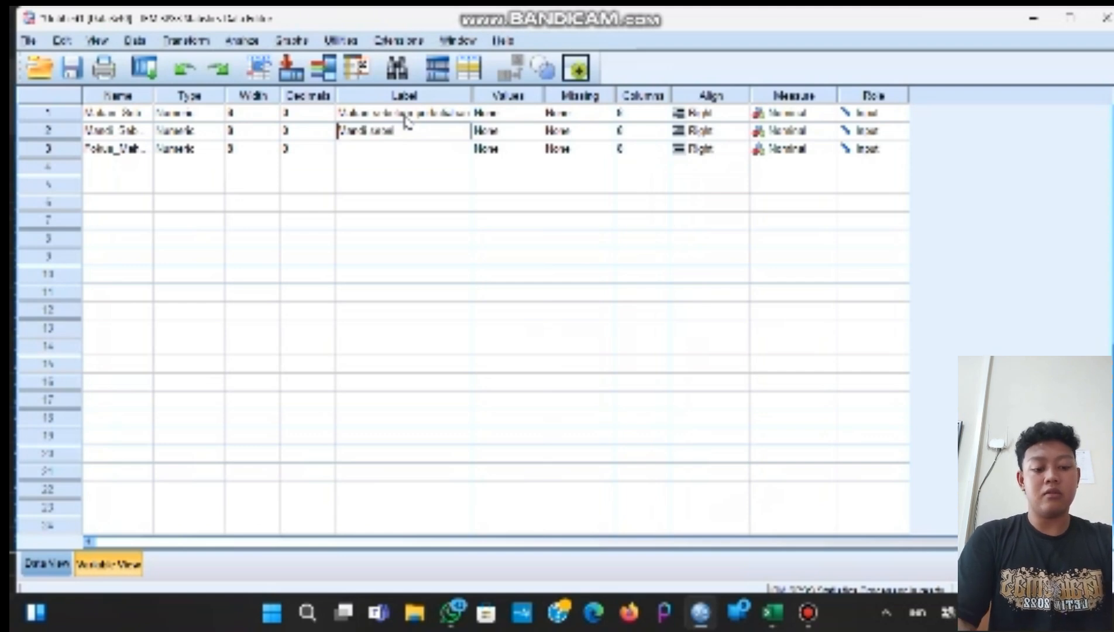
pyautogui.write('um')
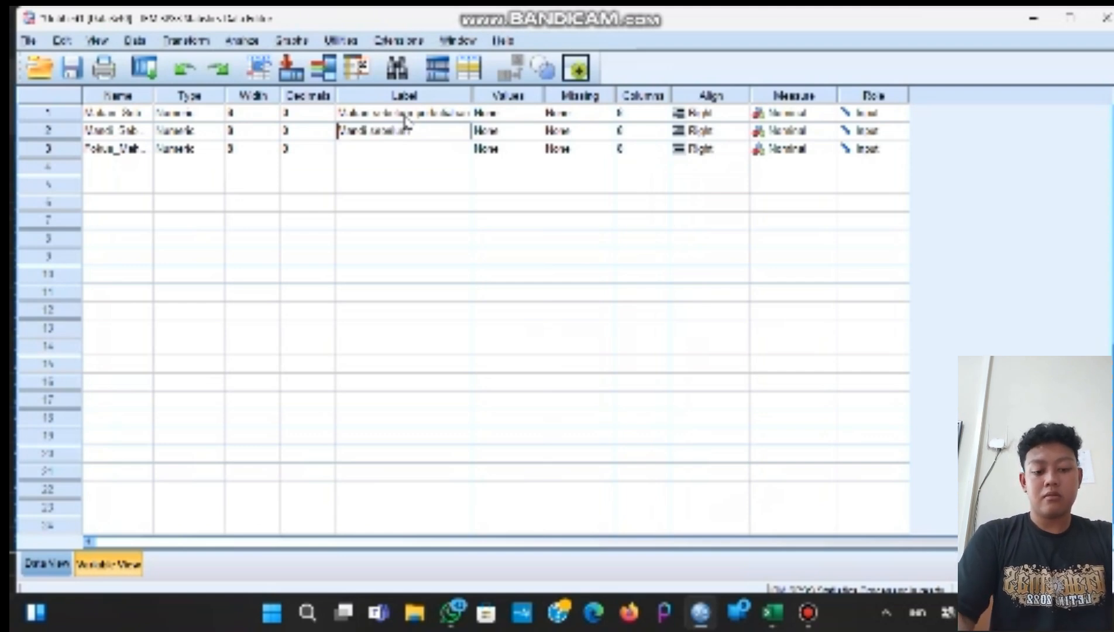
pyautogui.write(' Foku')
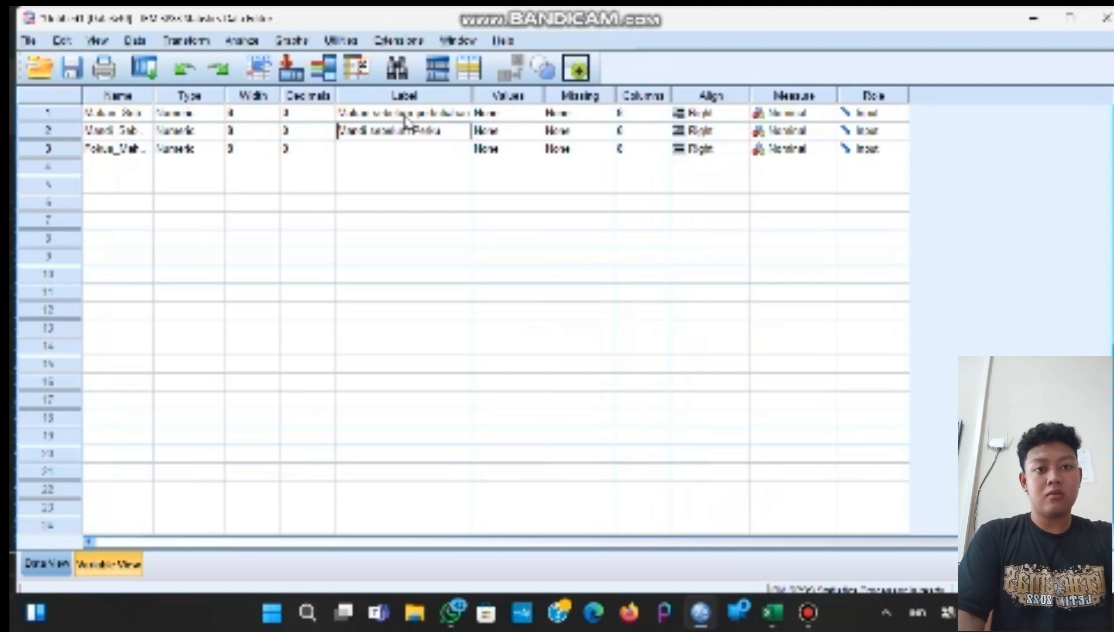
pyautogui.press('BackSpace')
pyautogui.press('BackSpace')
pyautogui.press('BackSpace')
pyautogui.press('BackSpace')
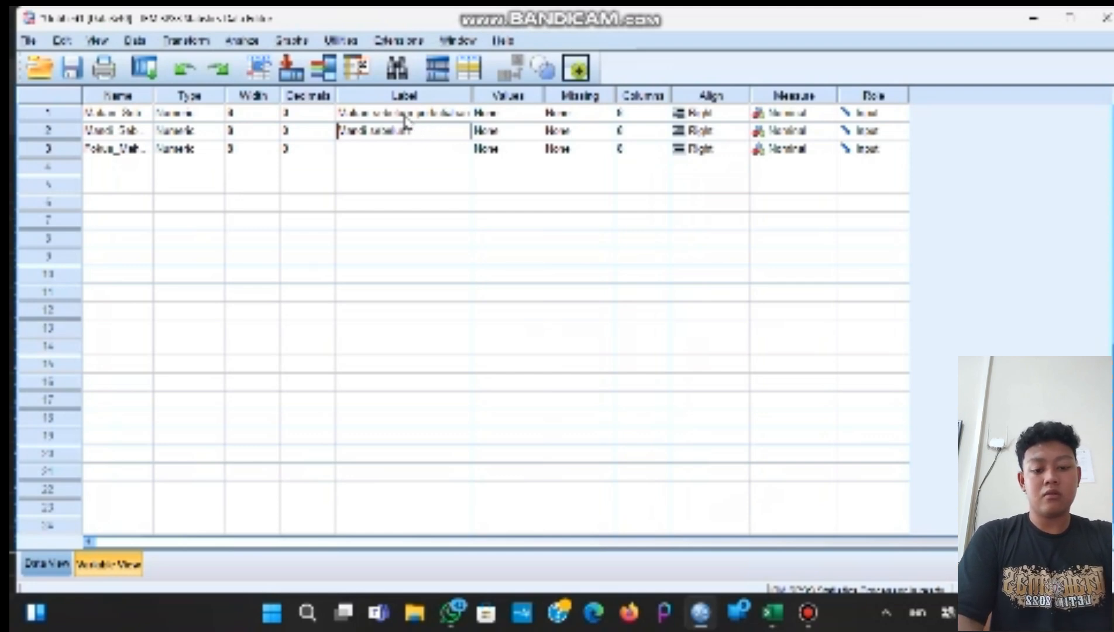
pyautogui.write('perl')
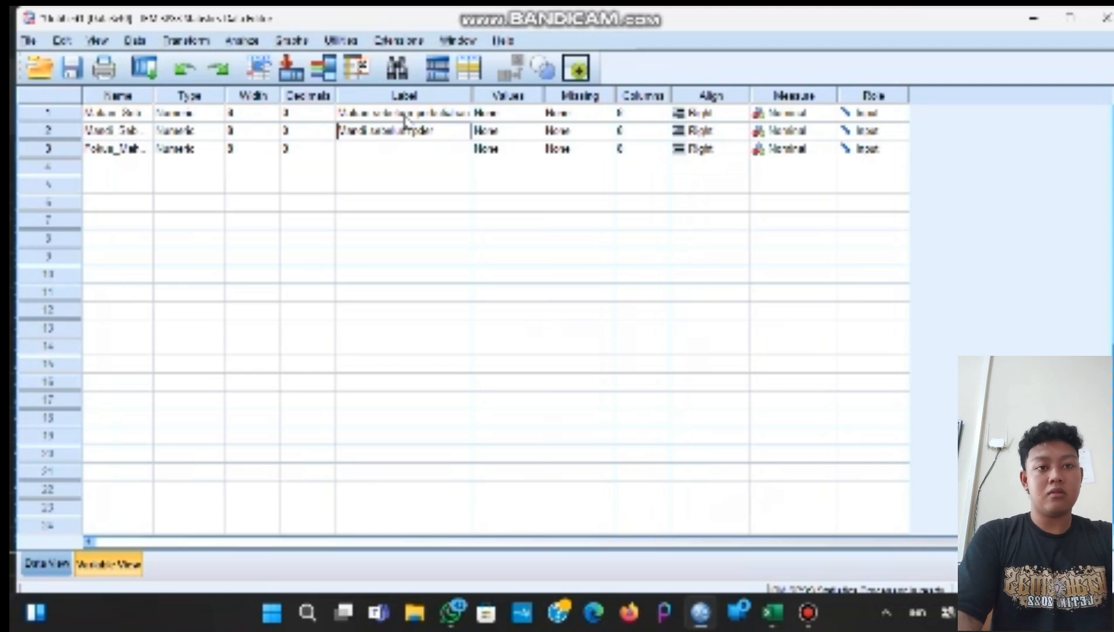
pyautogui.press('BackSpace')
pyautogui.press('BackSpace')
pyautogui.write('er')
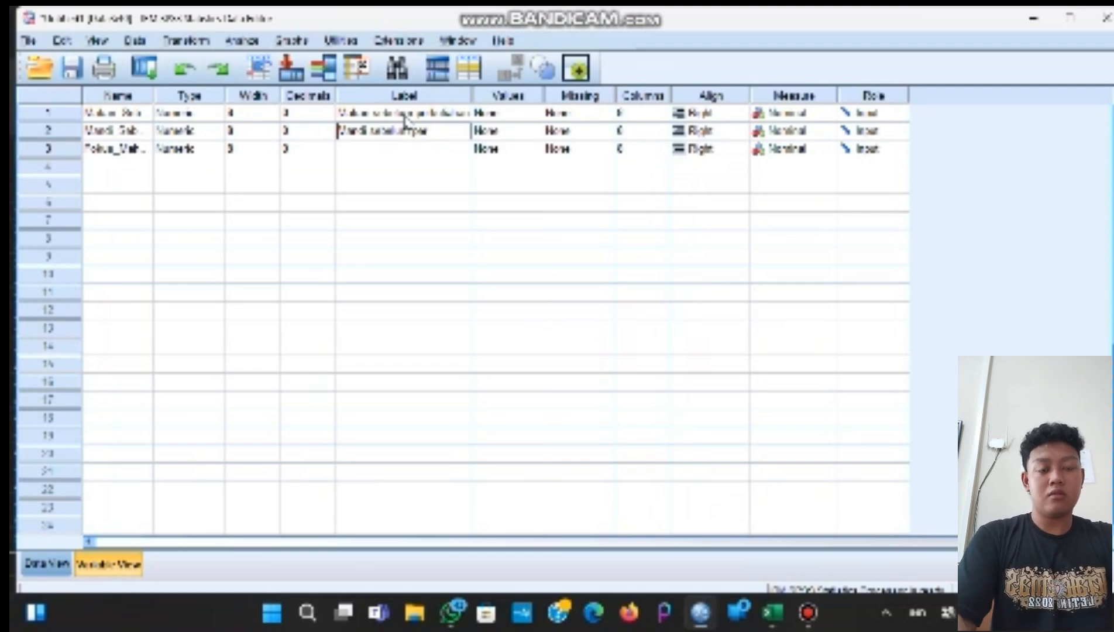
pyautogui.write('kuliahan')
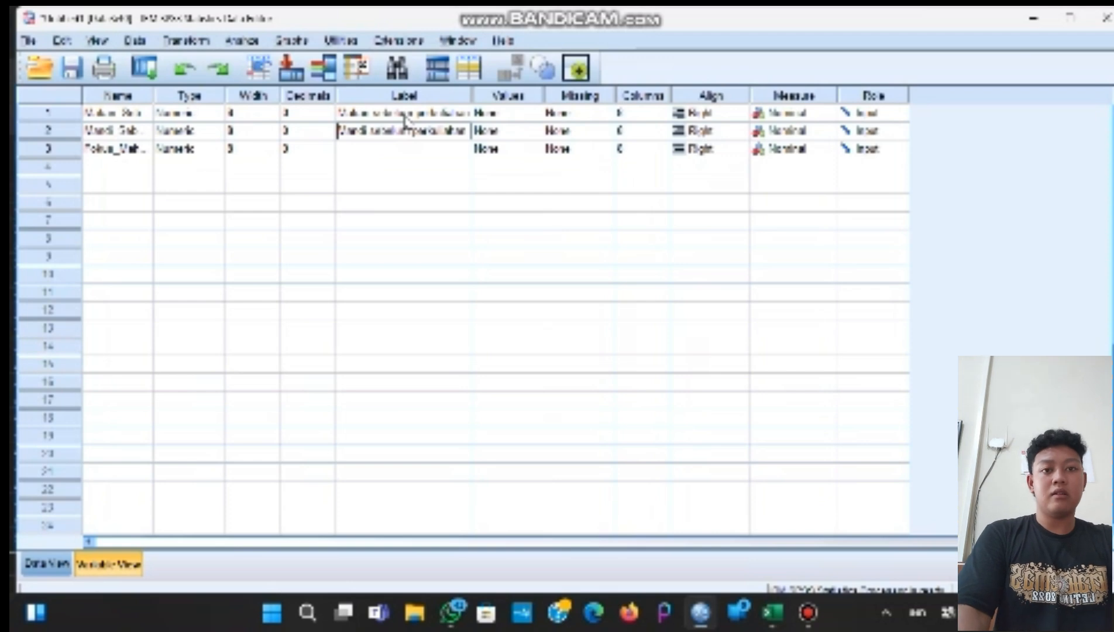
pyautogui.press('Return')
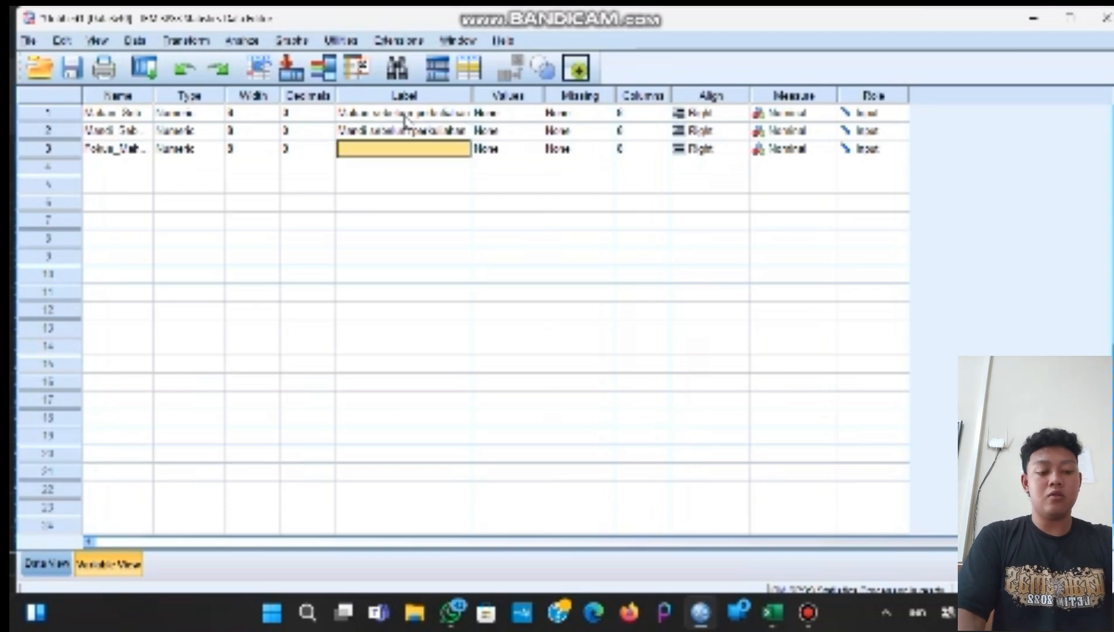
# - Label the third variable "Fokus mahasiswa saat perkuliahan"
pyautogui.write('Foku')
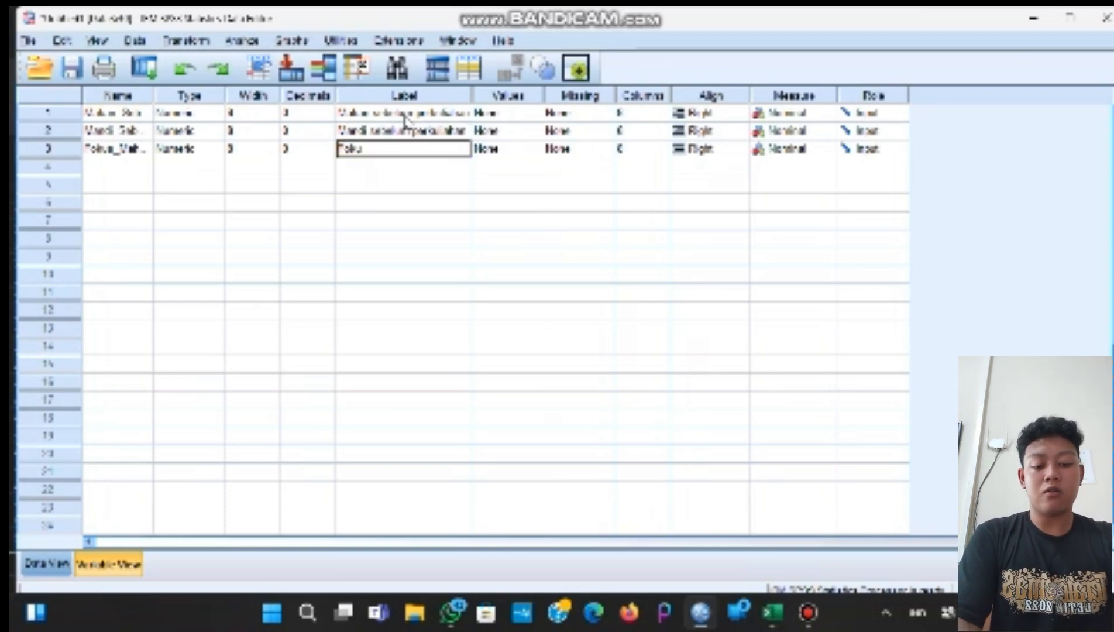
pyautogui.write('s ma')
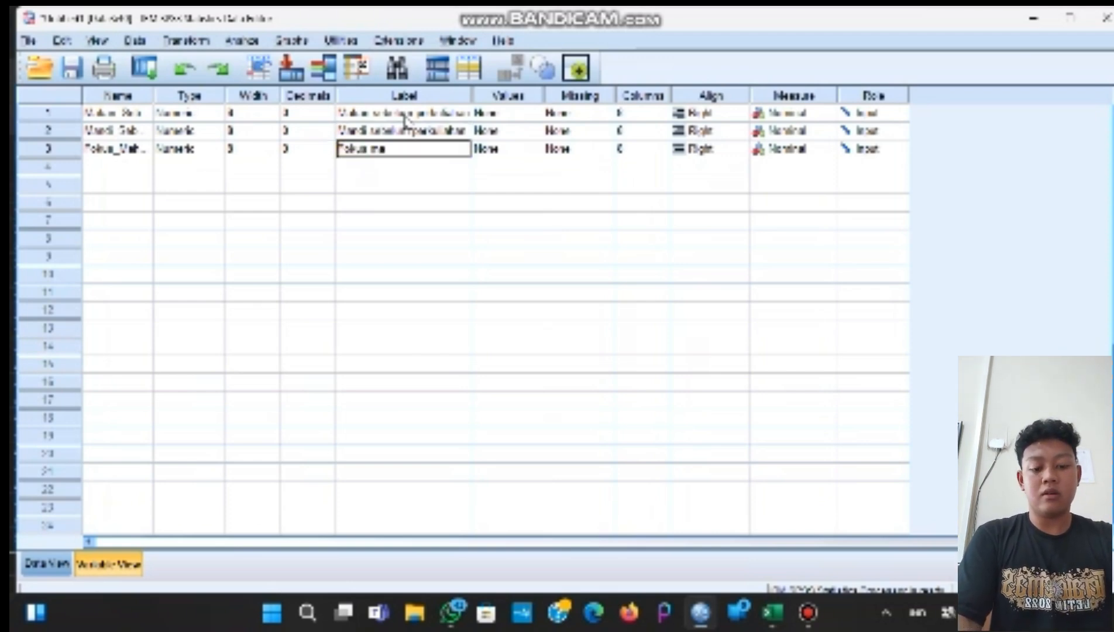
pyautogui.write('t')
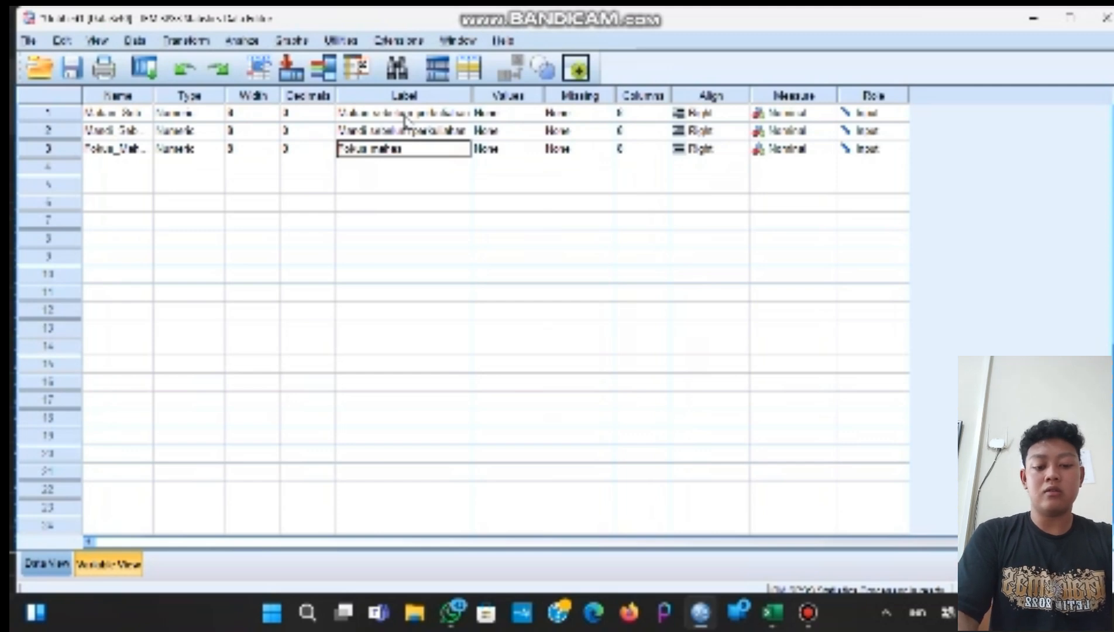
pyautogui.write('swa')
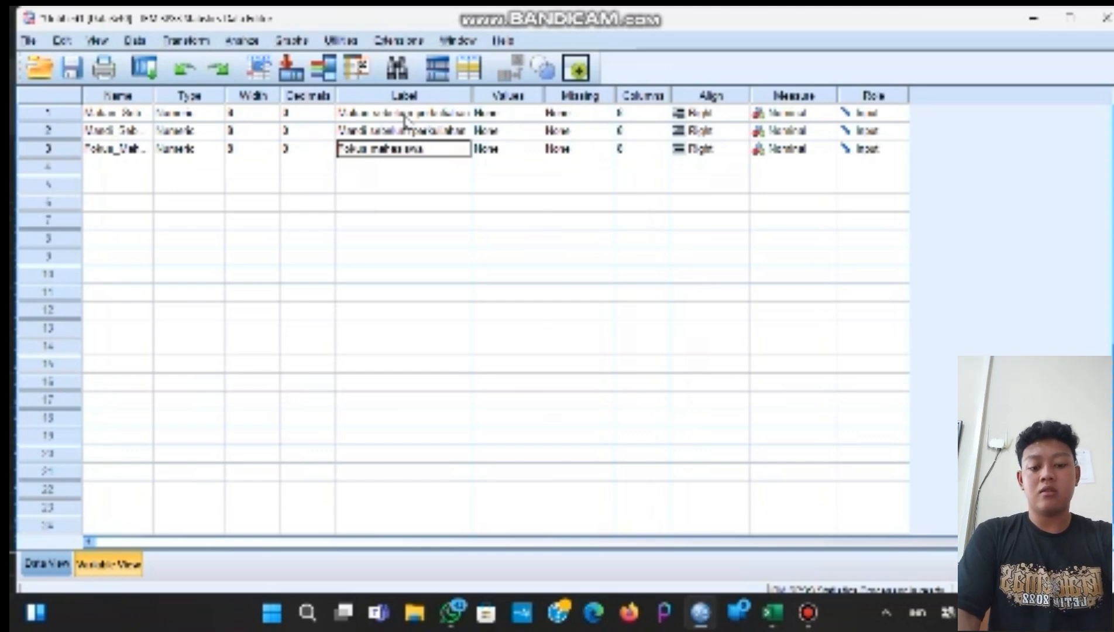
pyautogui.write(' saat')
pyautogui.press('BackSpace')
pyautogui.press('BackSpace')
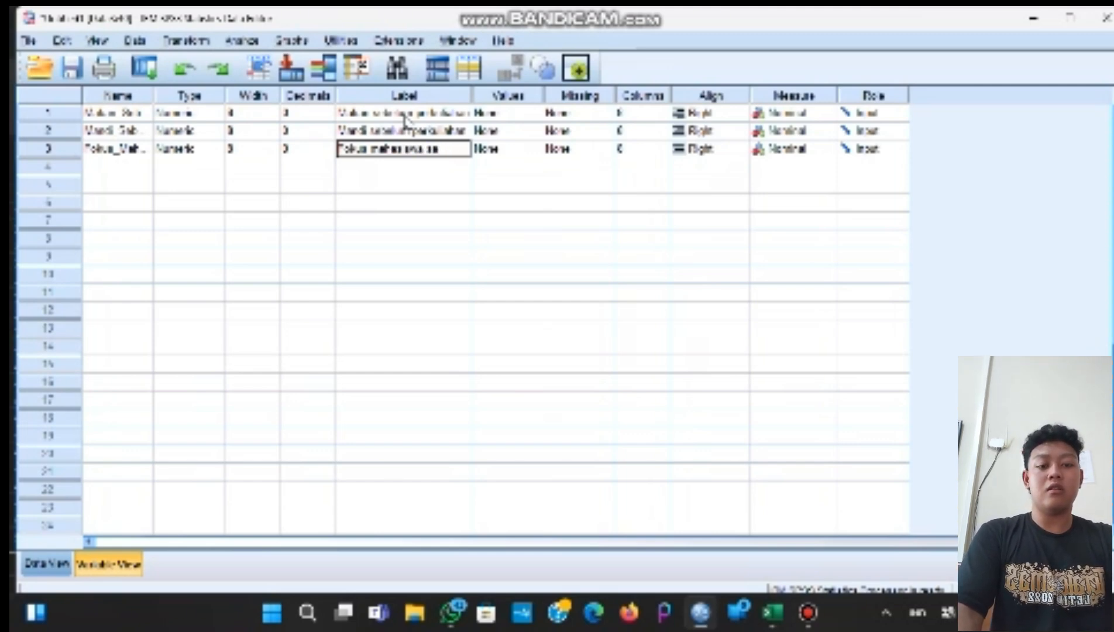
pyautogui.write('at')
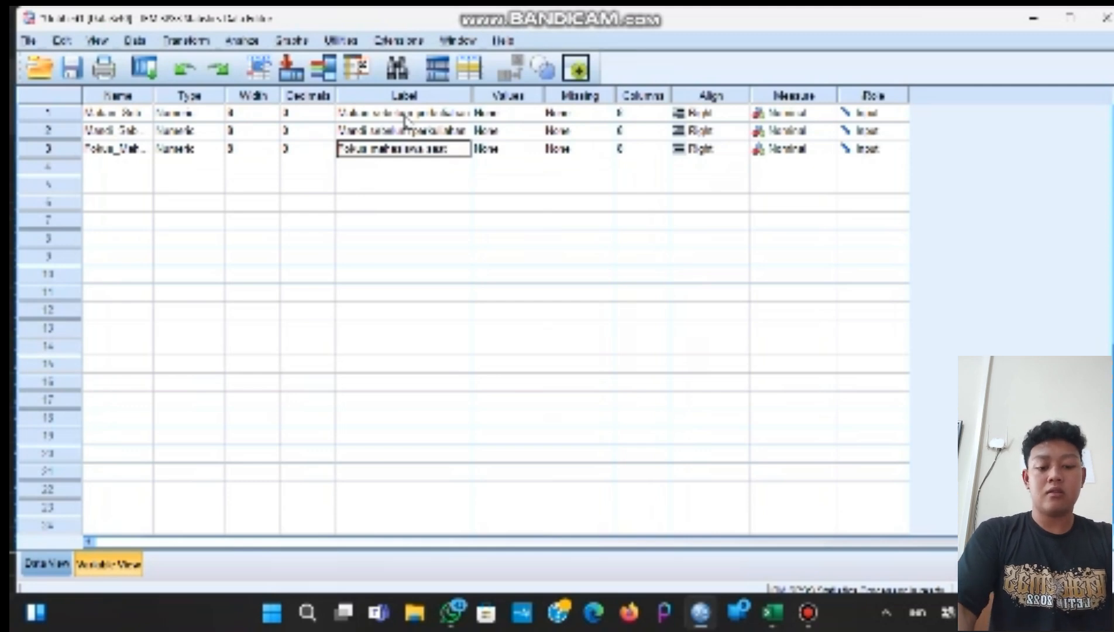
pyautogui.write(' perculiahan')
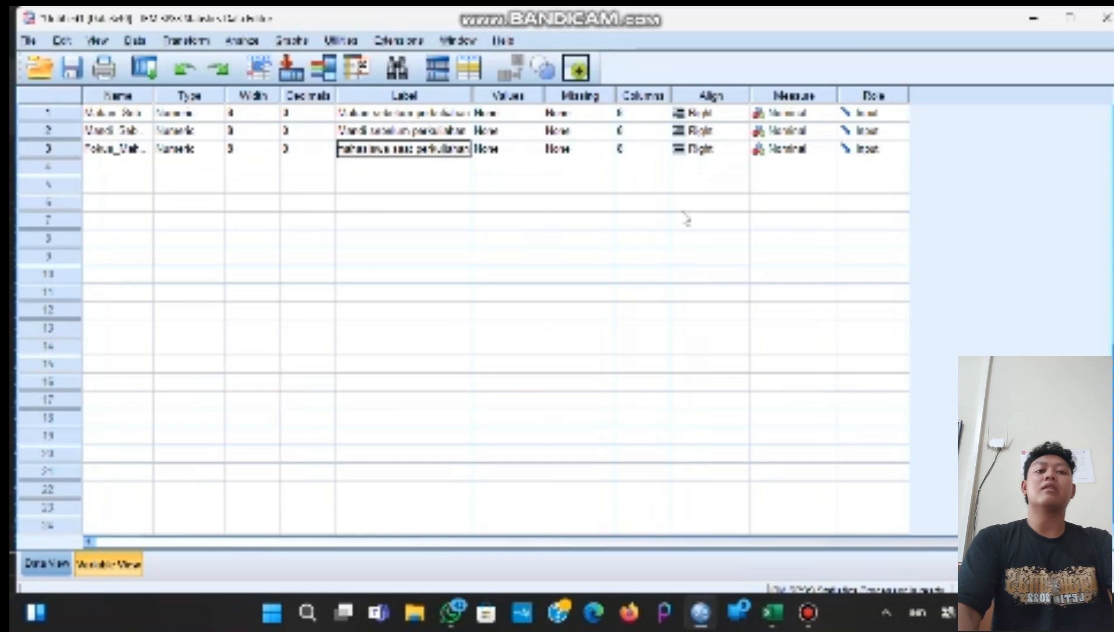
pyautogui.click(520, 190)
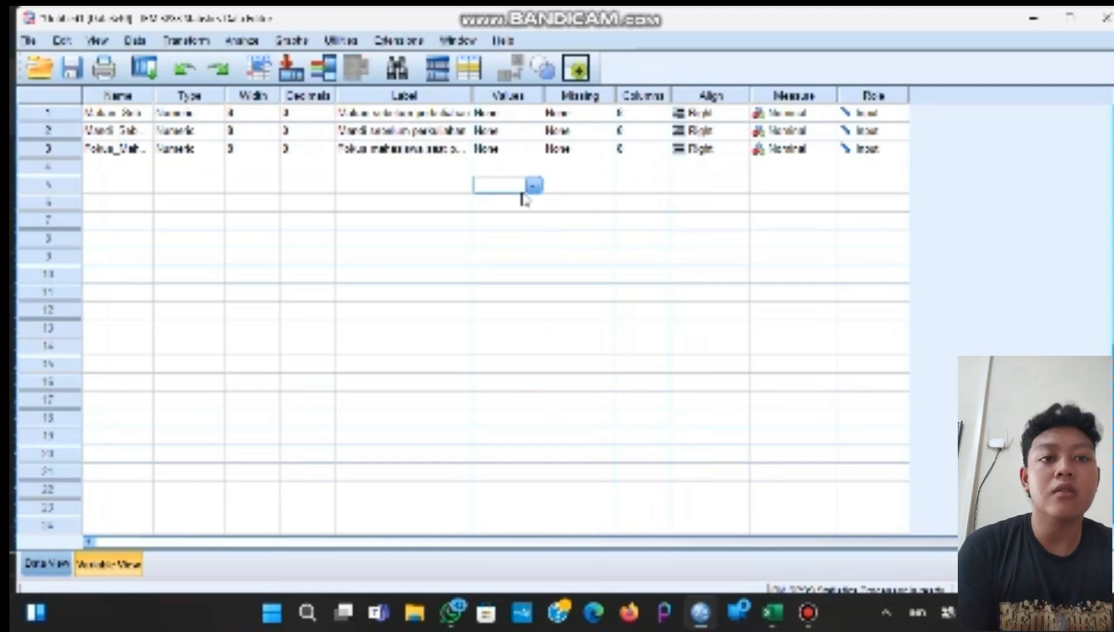
pyautogui.click(435, 151)
pyautogui.click(556, 201)
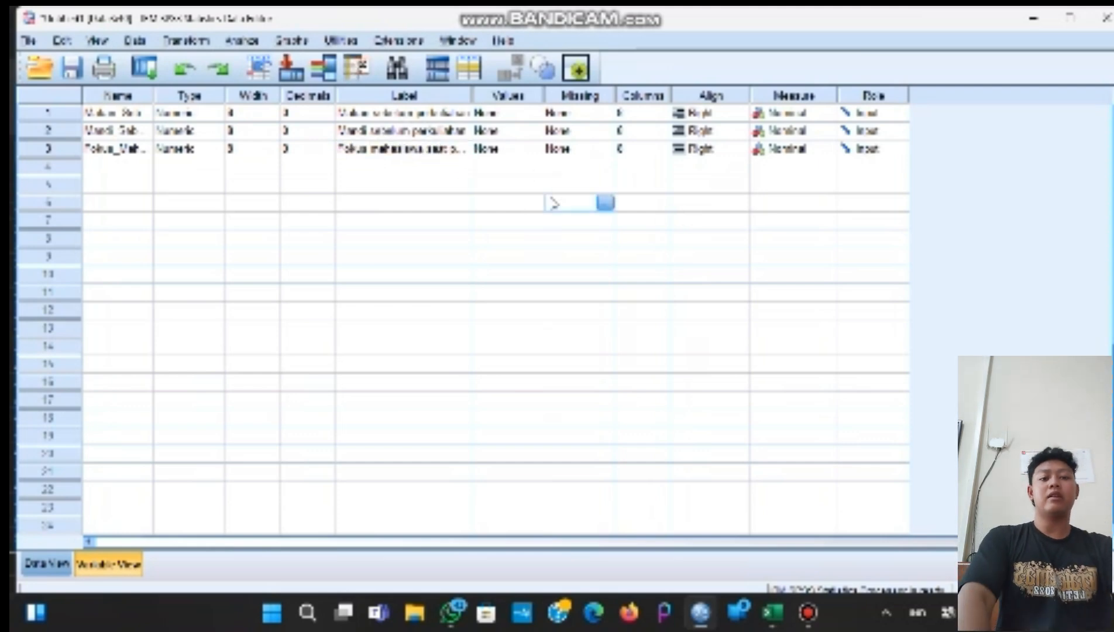
# - Run a linear regression with Fokus mahasiswa saat perkuliahan as dependent and Makan and Mandi sebelum perkuliahan as independent variables, using the Enter method
pyautogui.click(243, 41)
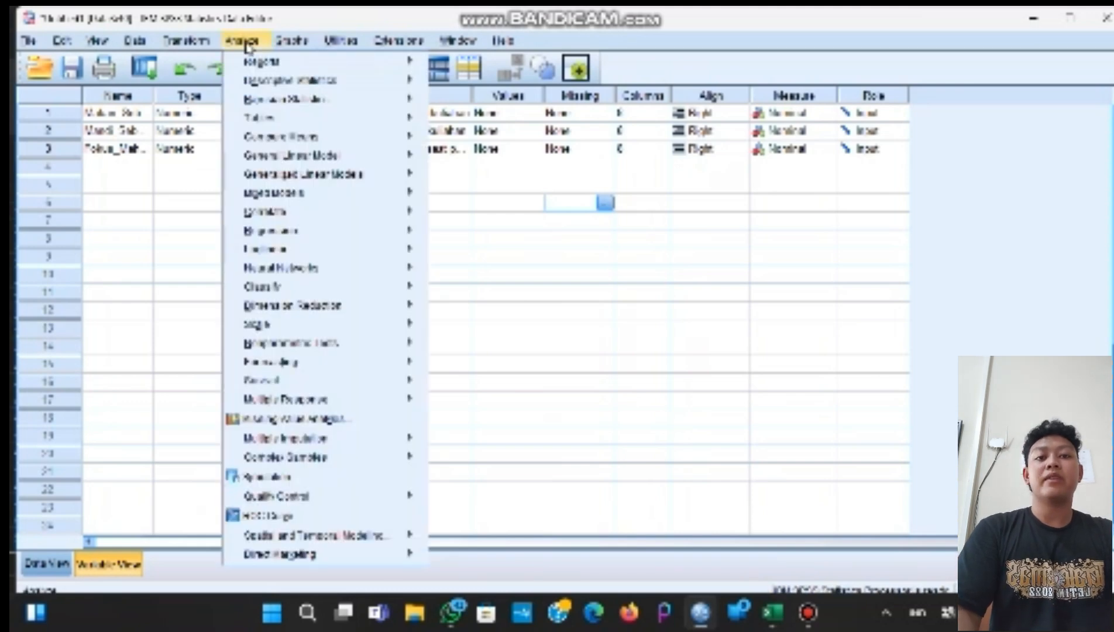
pyautogui.moveTo(303, 125)
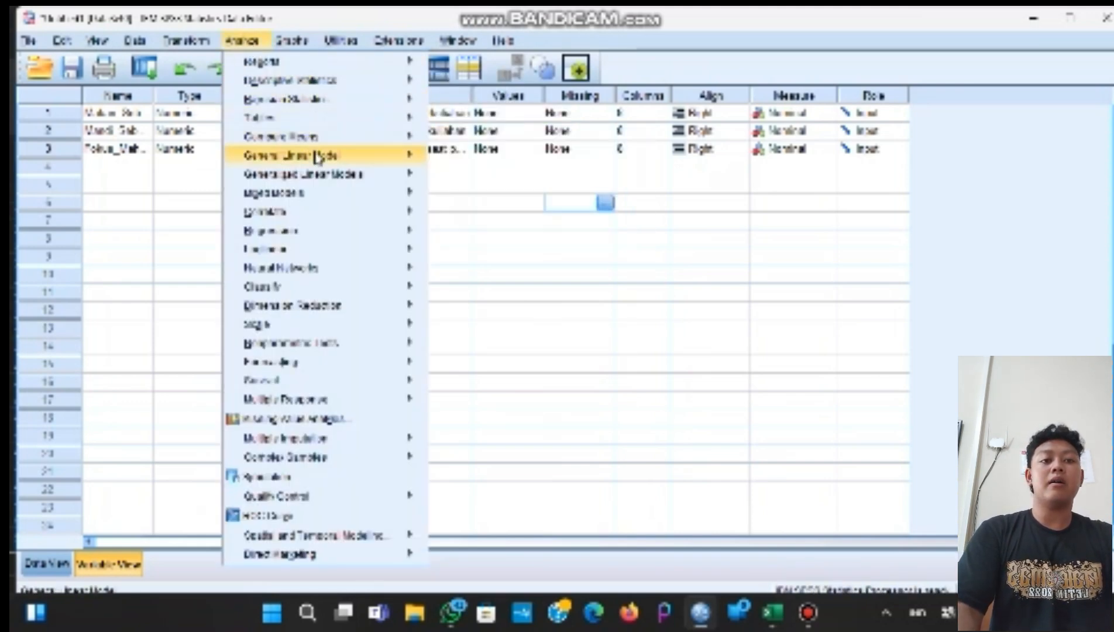
pyautogui.moveTo(324, 176)
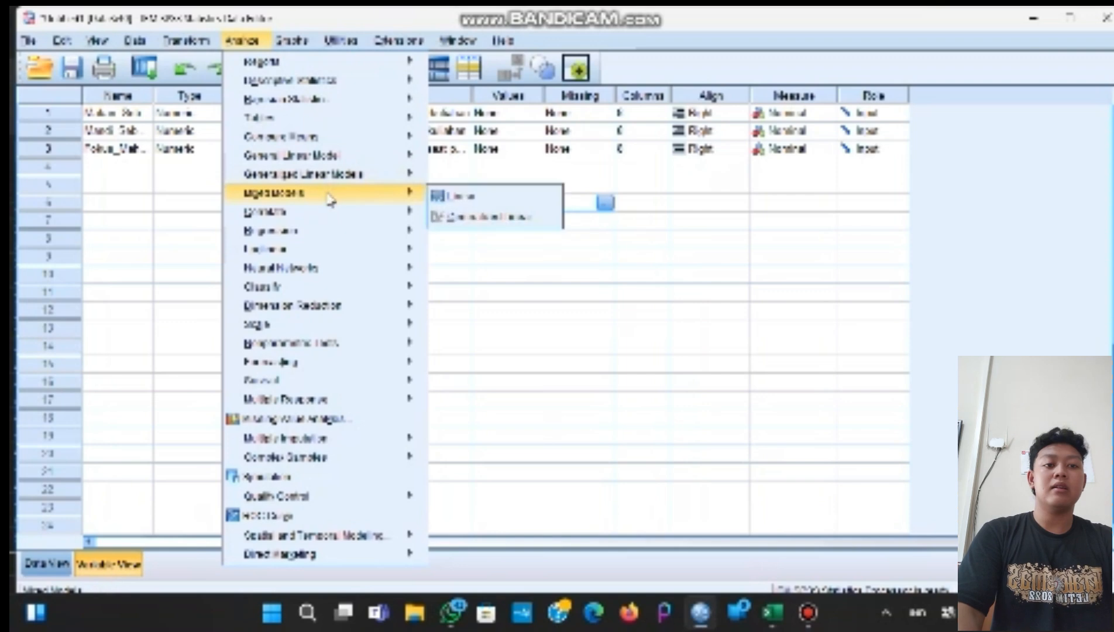
pyautogui.moveTo(332, 216)
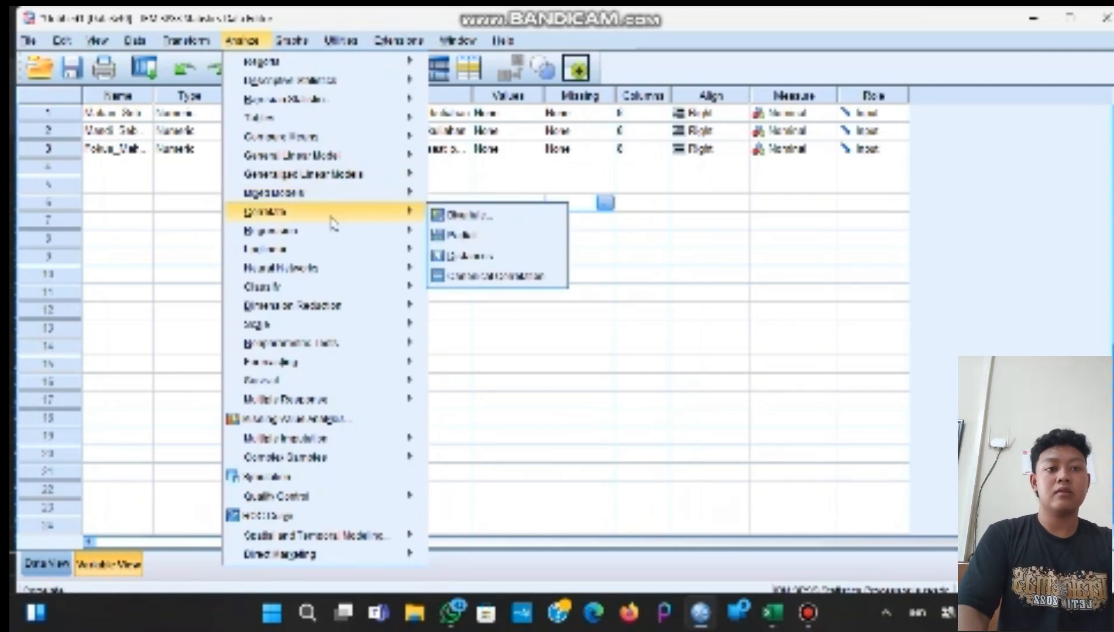
pyautogui.moveTo(334, 236)
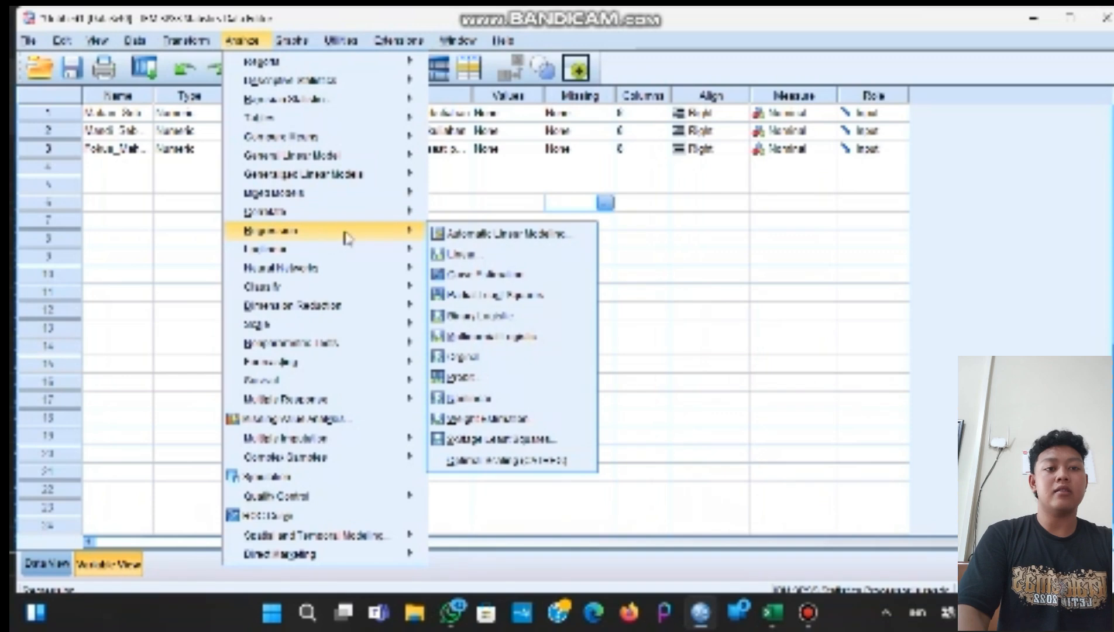
pyautogui.moveTo(413, 244)
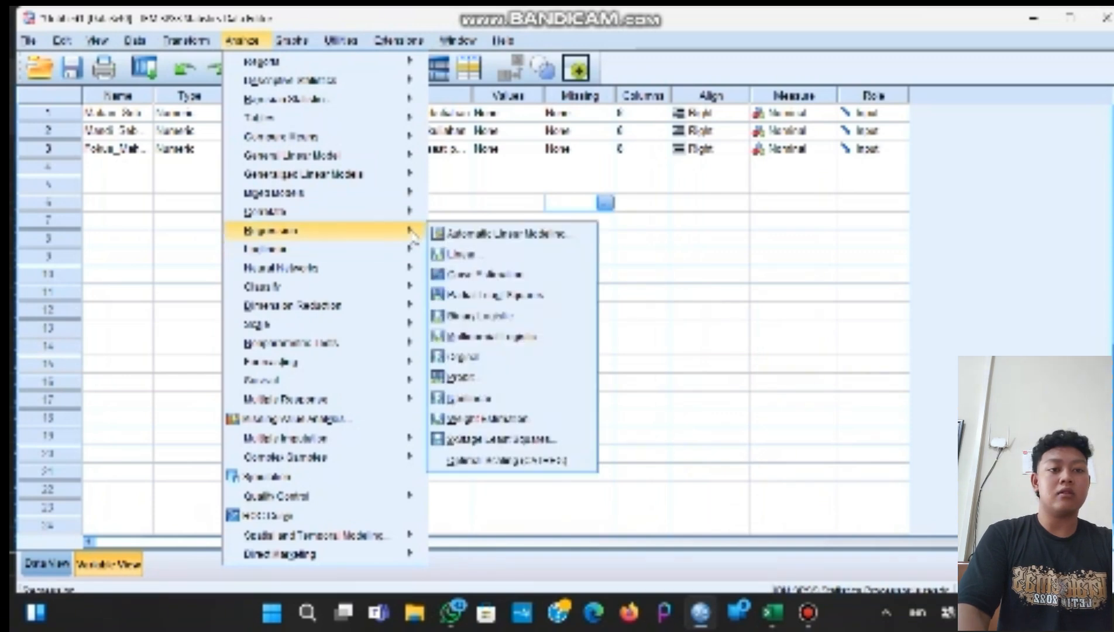
pyautogui.click(478, 256)
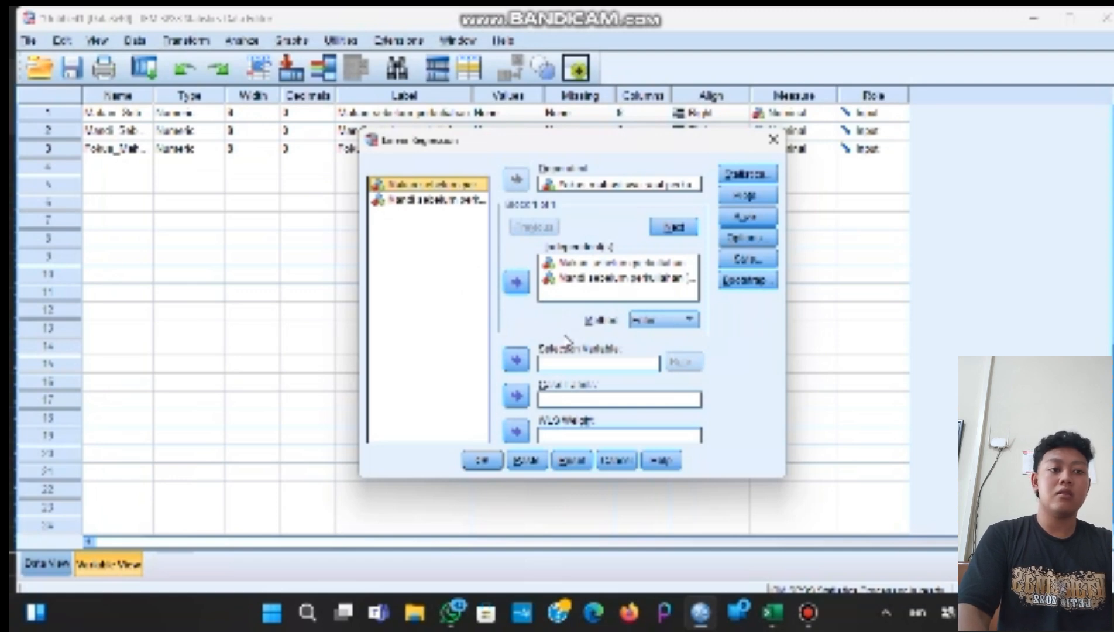
pyautogui.click(482, 463)
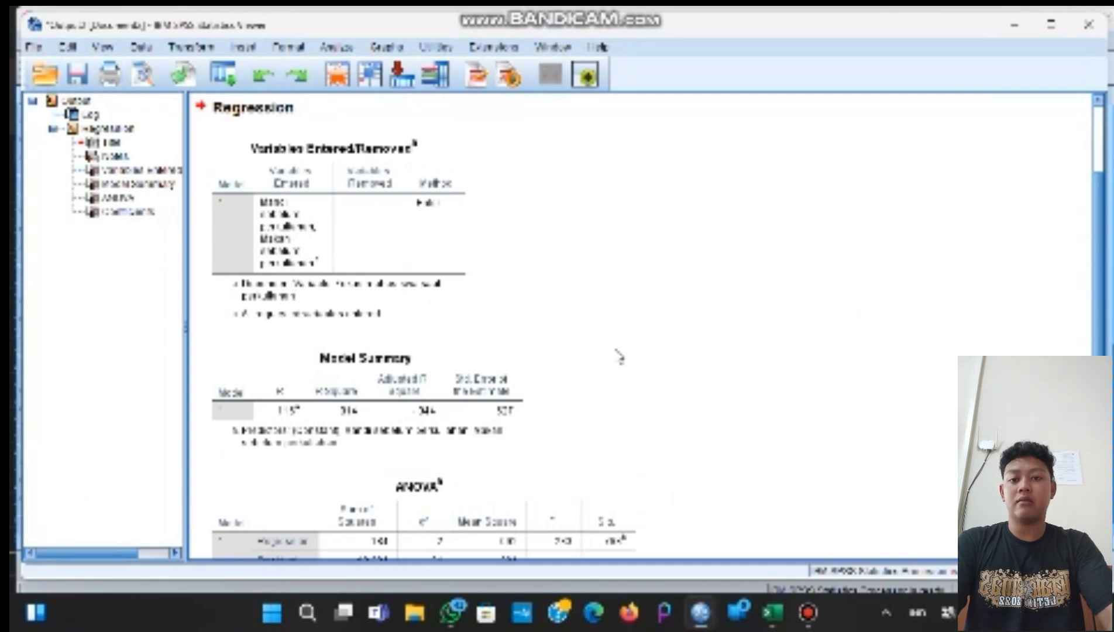
# - Examine the regression output, covering the Variables Entered/Removed, Model Summary, ANOVA and Coefficients tables
pyautogui.click(390, 266)
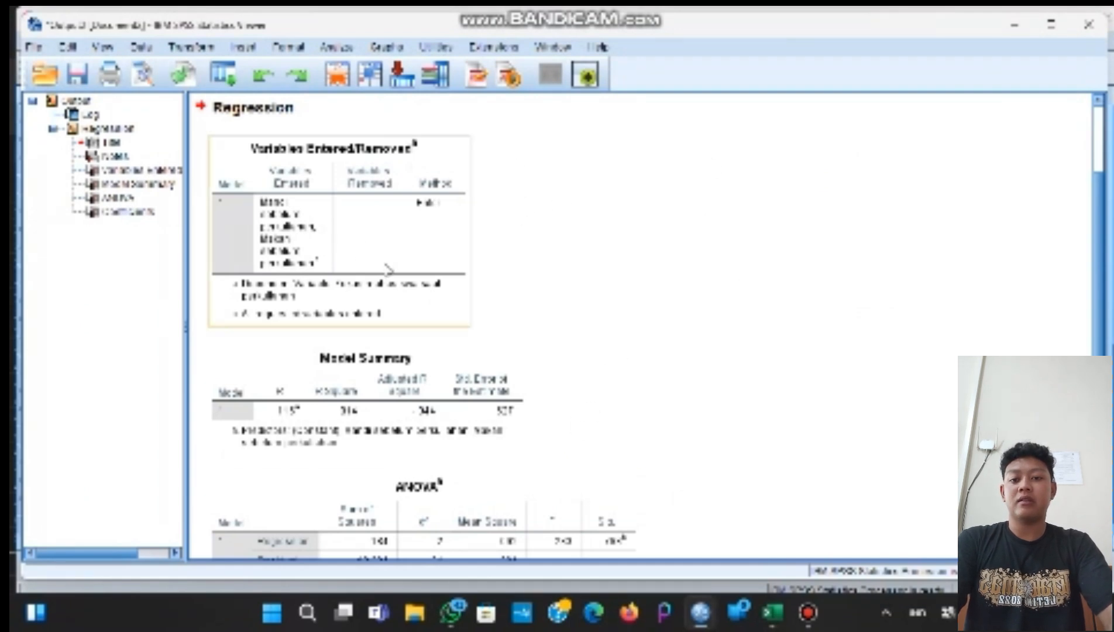
pyautogui.scroll(-5, 390, 266)
pyautogui.click(390, 269)
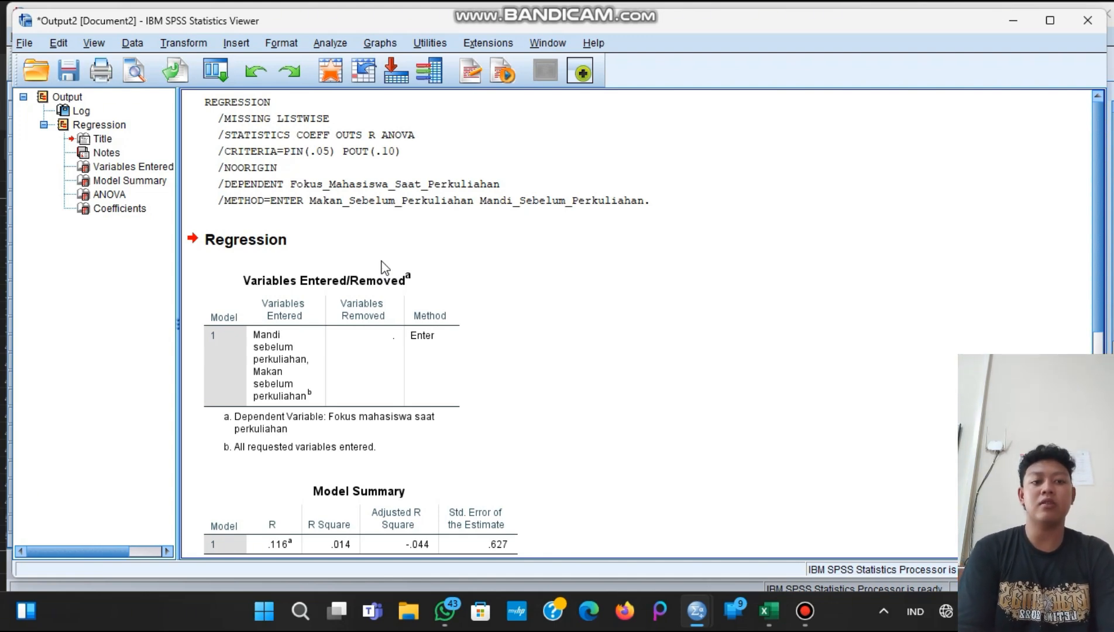
pyautogui.click(248, 342)
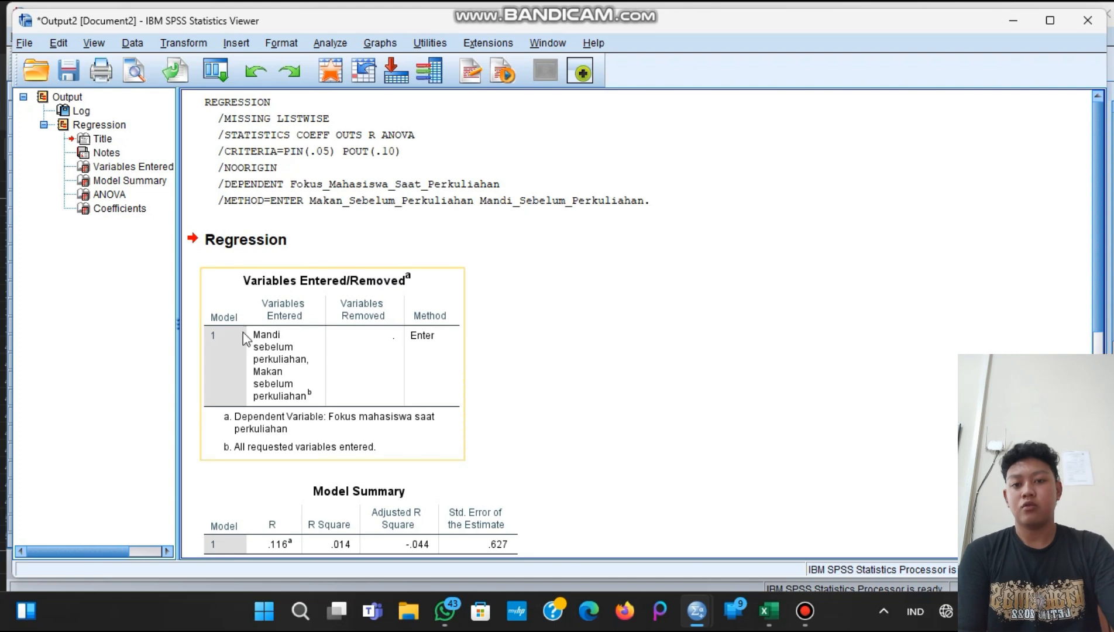
pyautogui.scroll(-6, 264, 345)
pyautogui.click(263, 346)
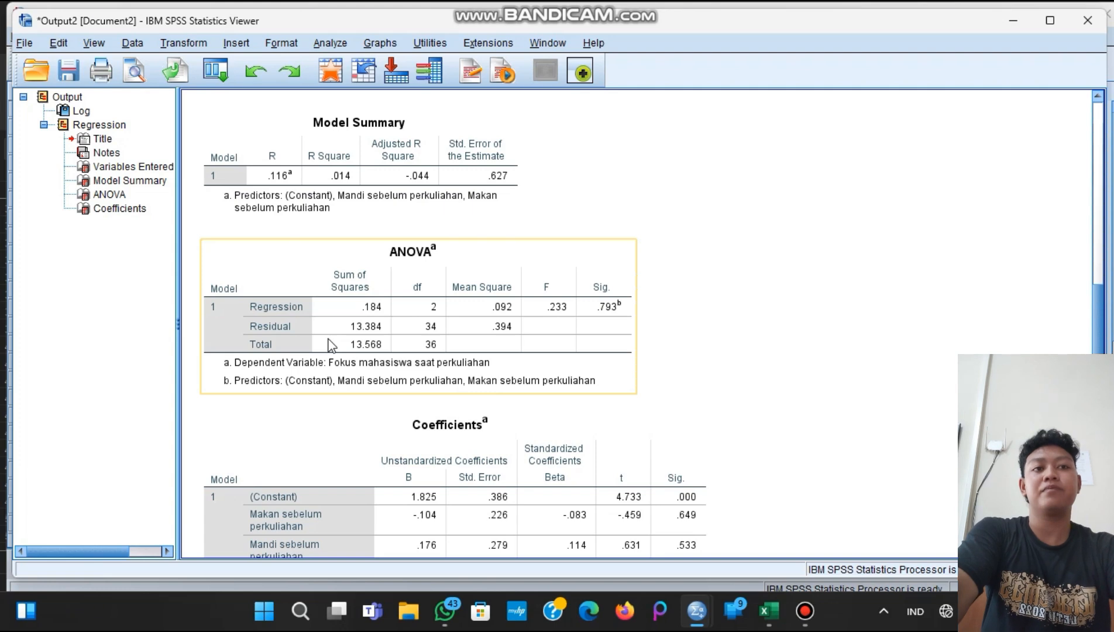
pyautogui.click(286, 429)
pyautogui.scroll(-1, 286, 430)
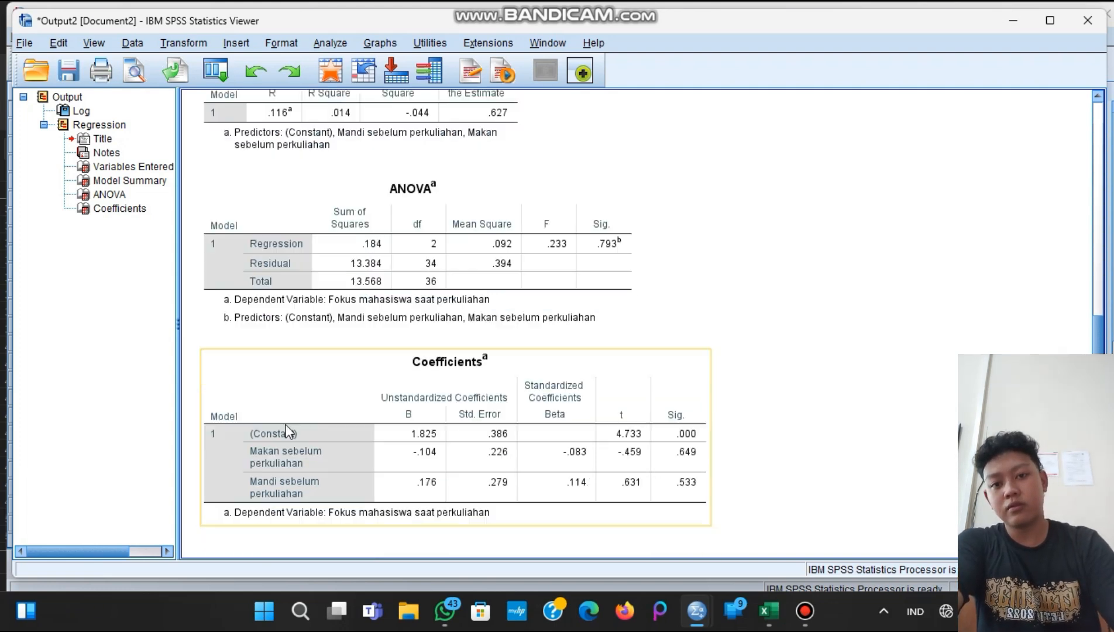
pyautogui.scroll(1, 289, 432)
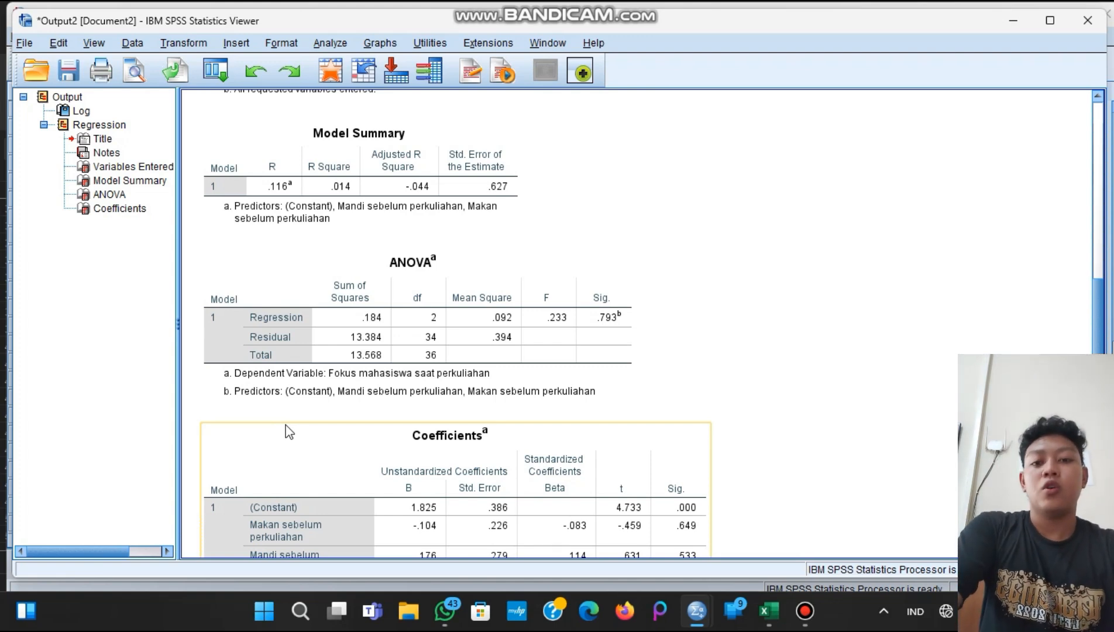
pyautogui.scroll(-3, 289, 432)
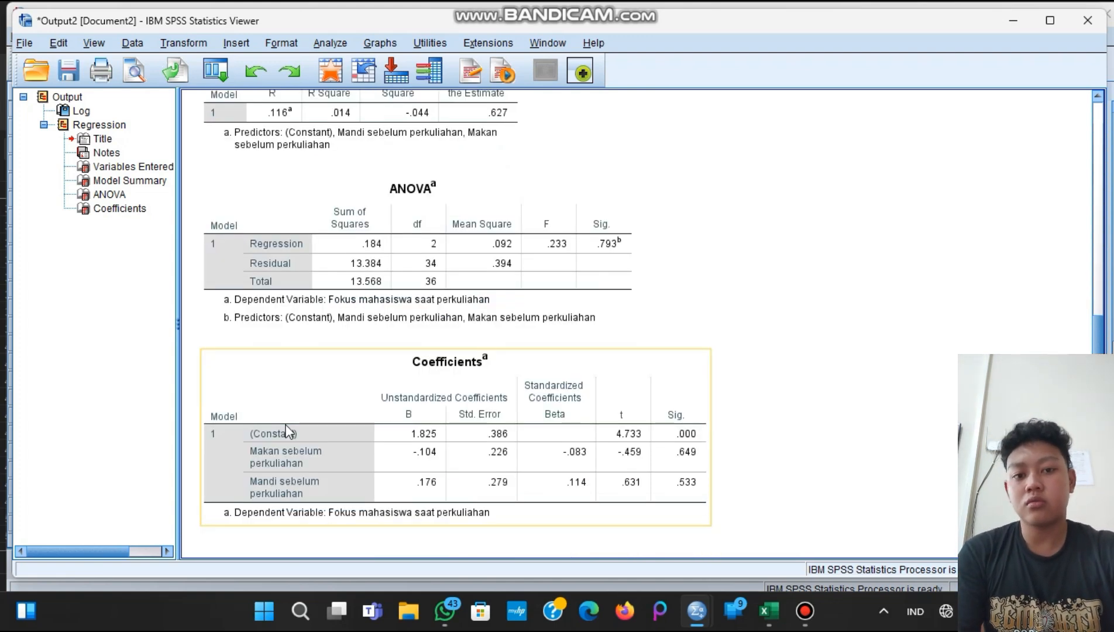